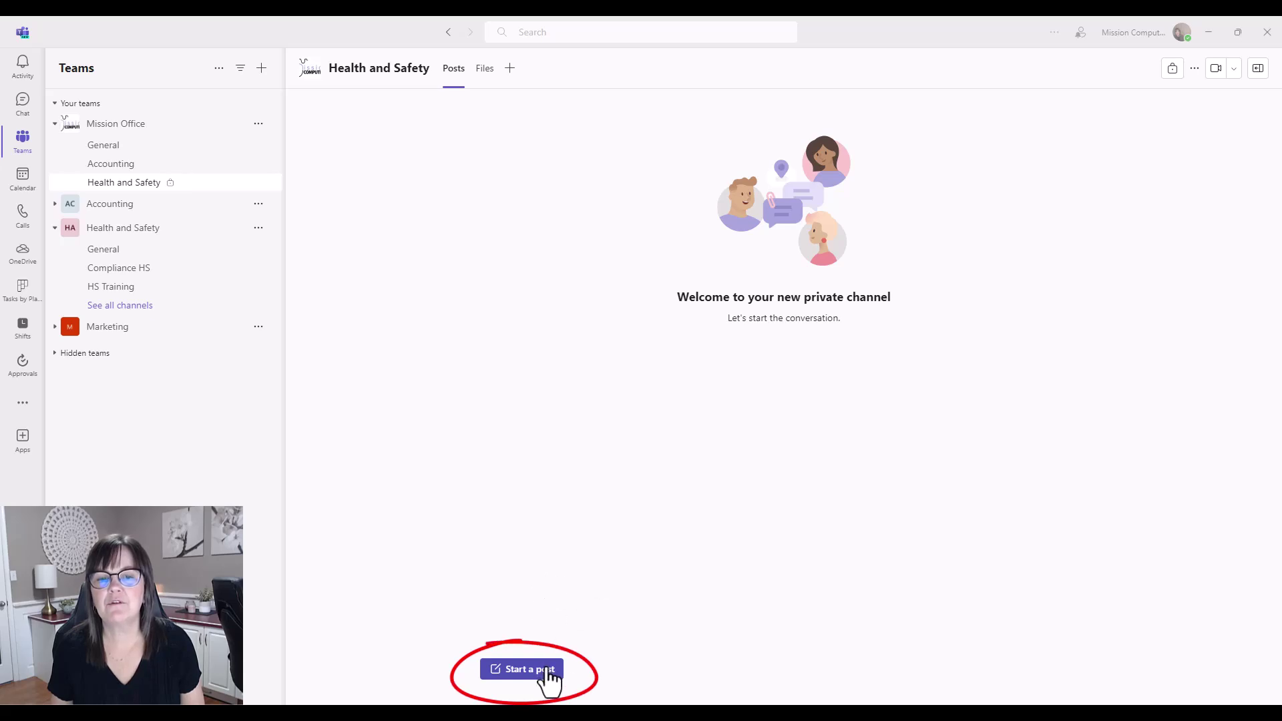
# Step: Draft a post and try the emoji picker in the private channel, then check Files and return to Posts
pyautogui.click(549, 671)
pyautogui.click(540, 667)
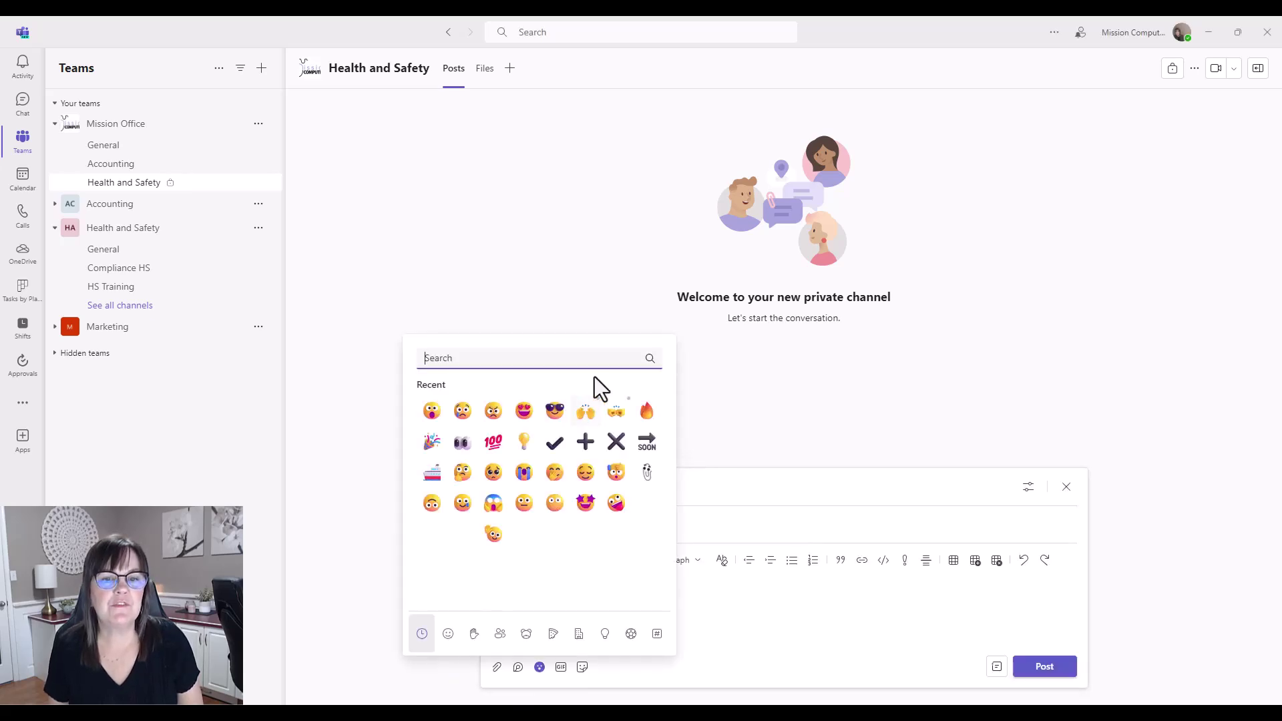
pyautogui.click(692, 382)
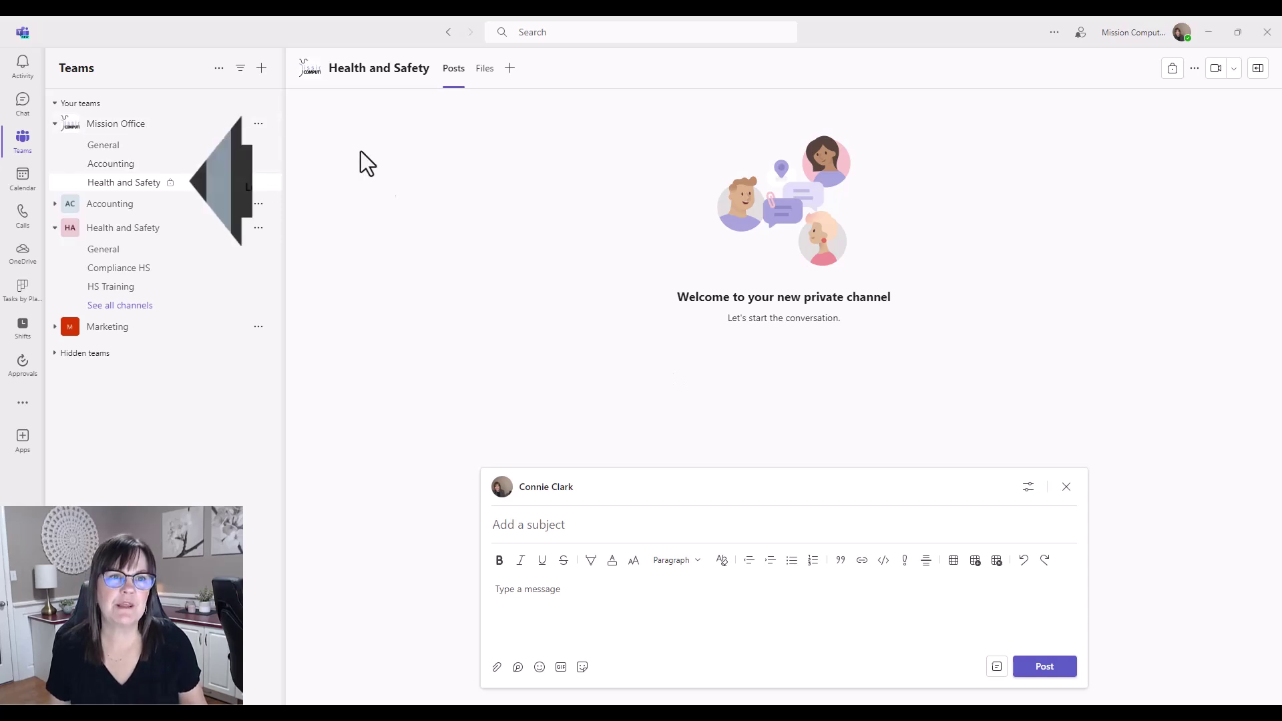
pyautogui.click(479, 81)
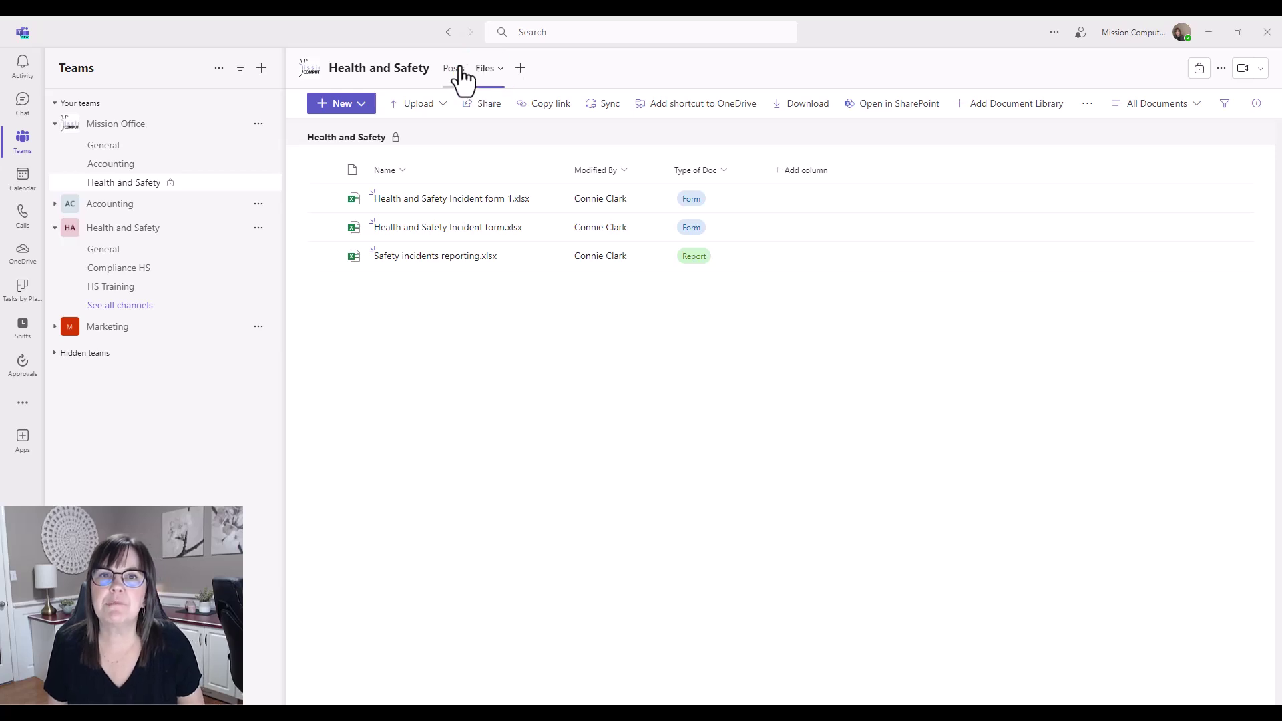
pyautogui.click(461, 73)
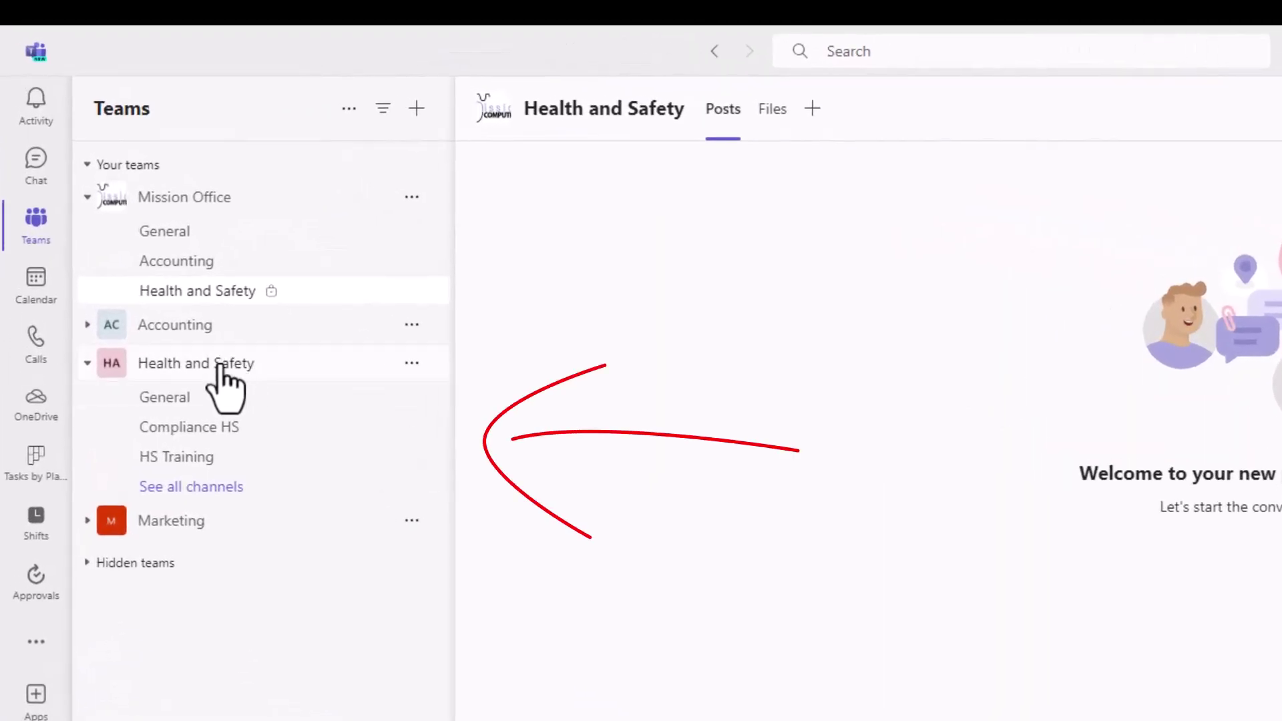
# Step: Browse the posts of the General, Compliance HS and HS Training channels in the Health and Safety team
pyautogui.click(193, 398)
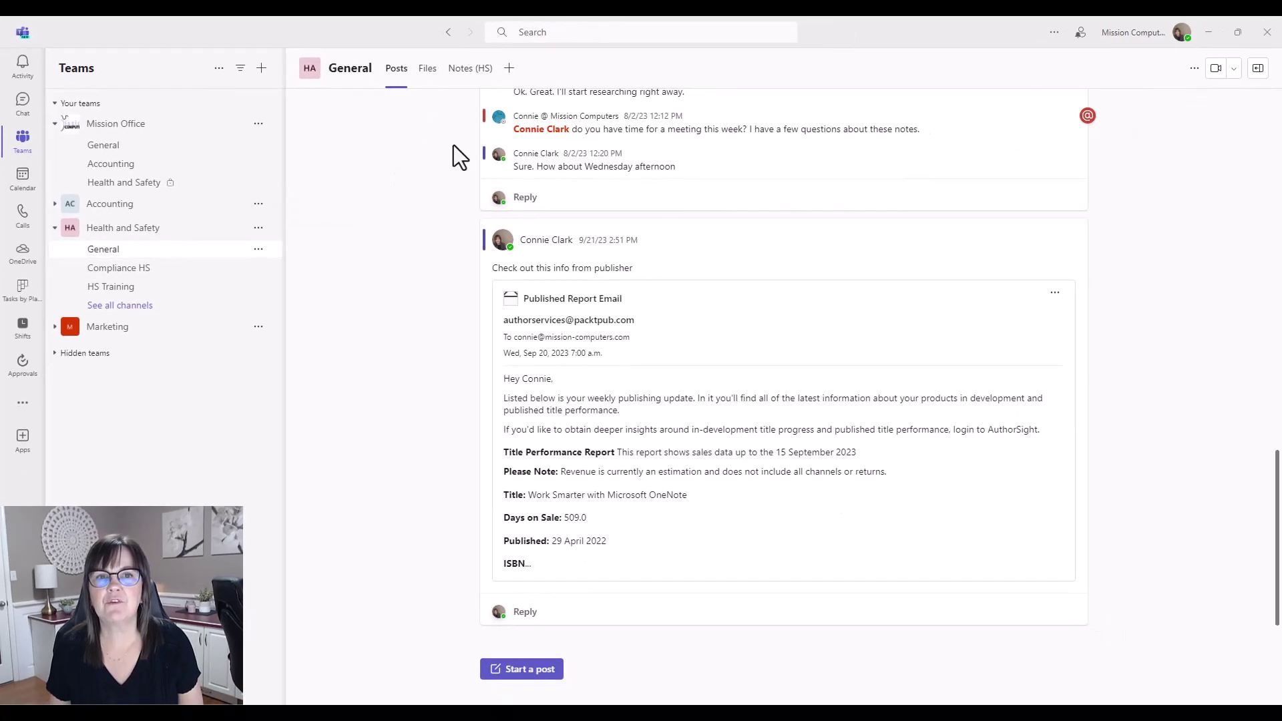
pyautogui.scroll(3, 374, 307)
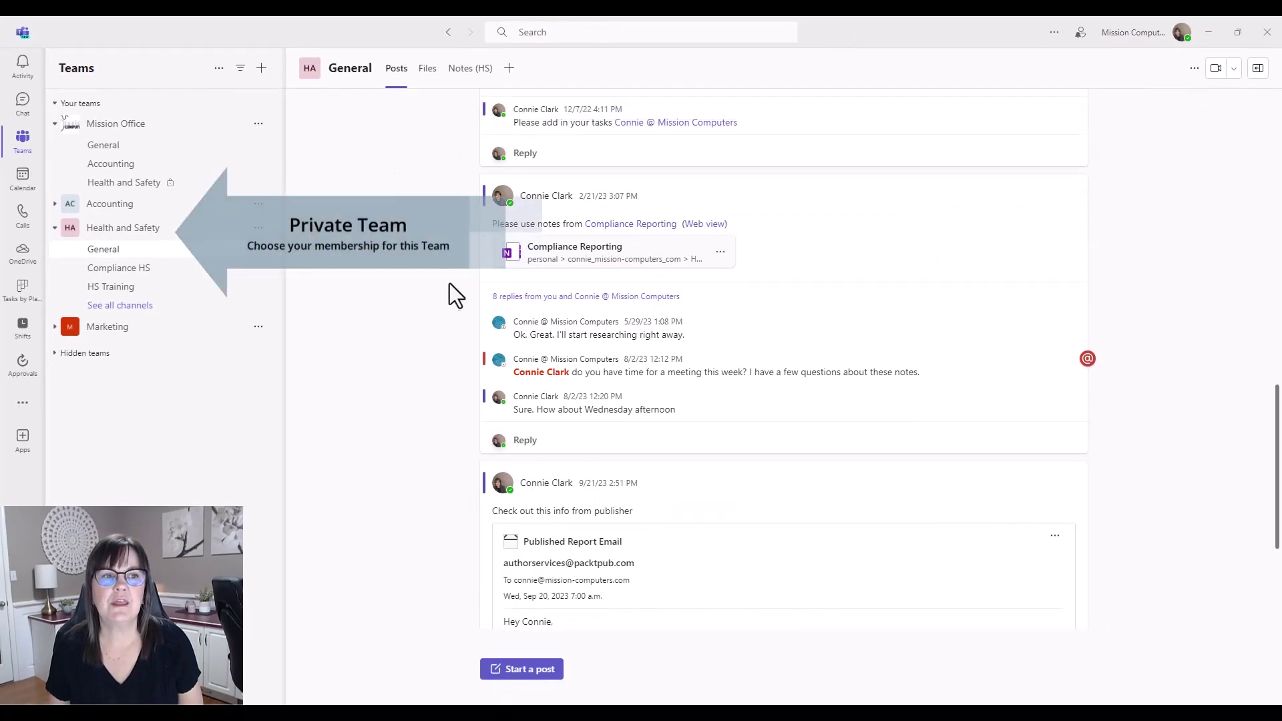
pyautogui.click(146, 273)
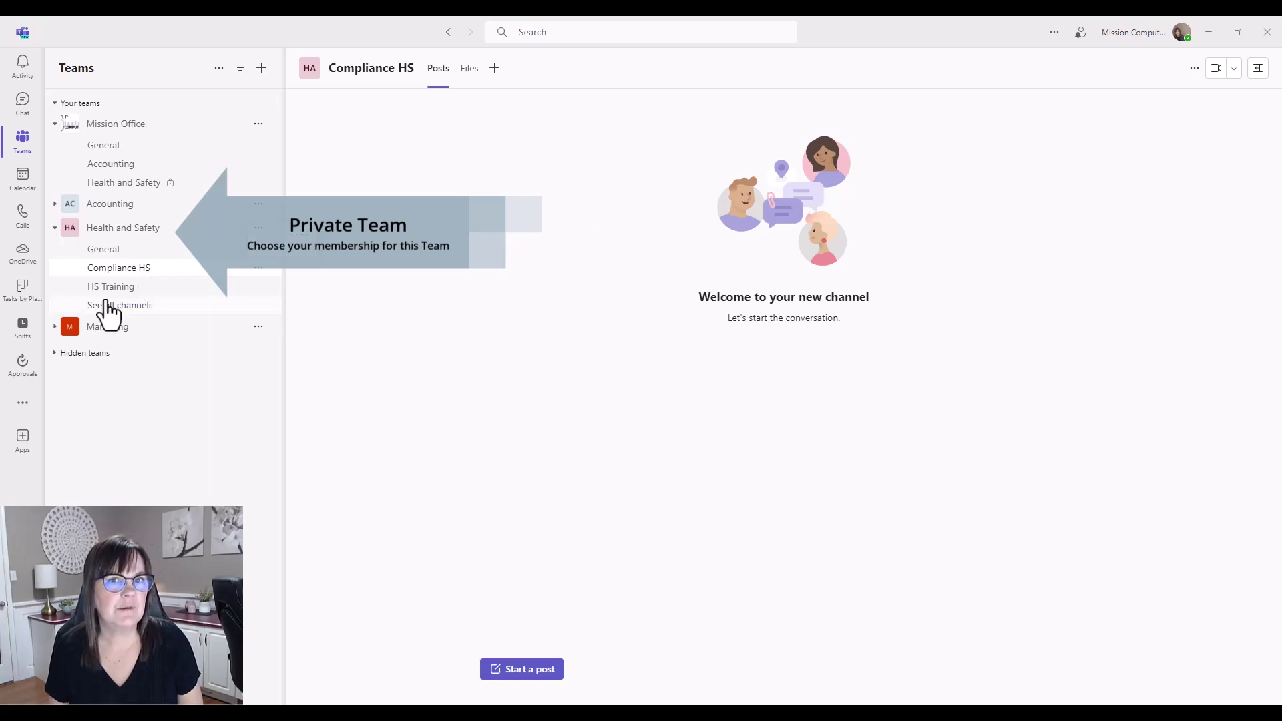
pyautogui.click(127, 288)
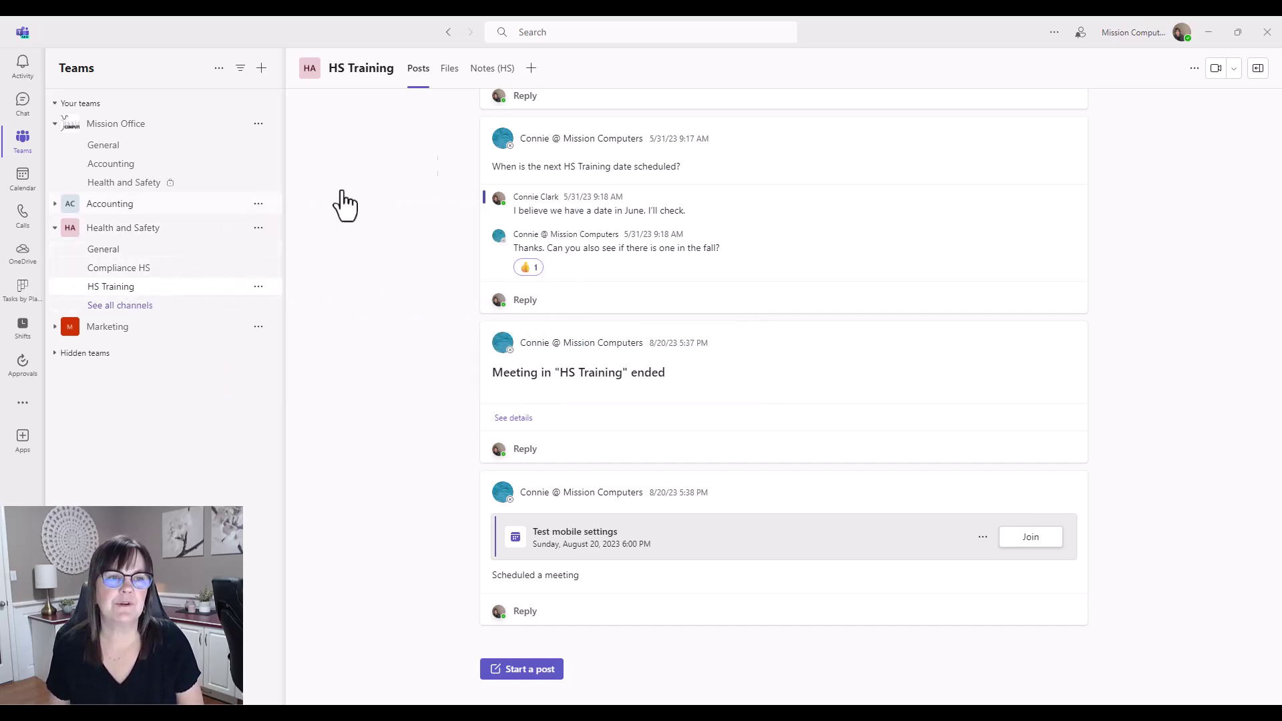
# Step: Compare the Files of the HS Training, Compliance HS and General channels
pyautogui.click(451, 71)
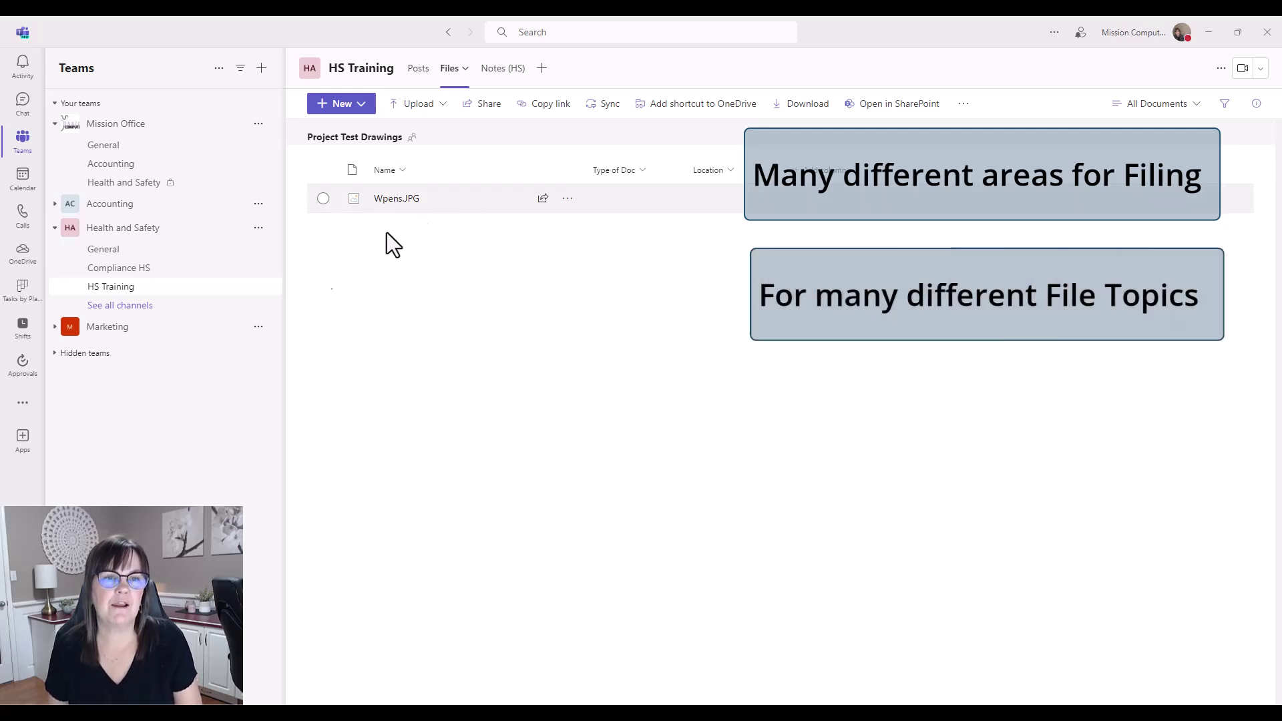
pyautogui.click(130, 270)
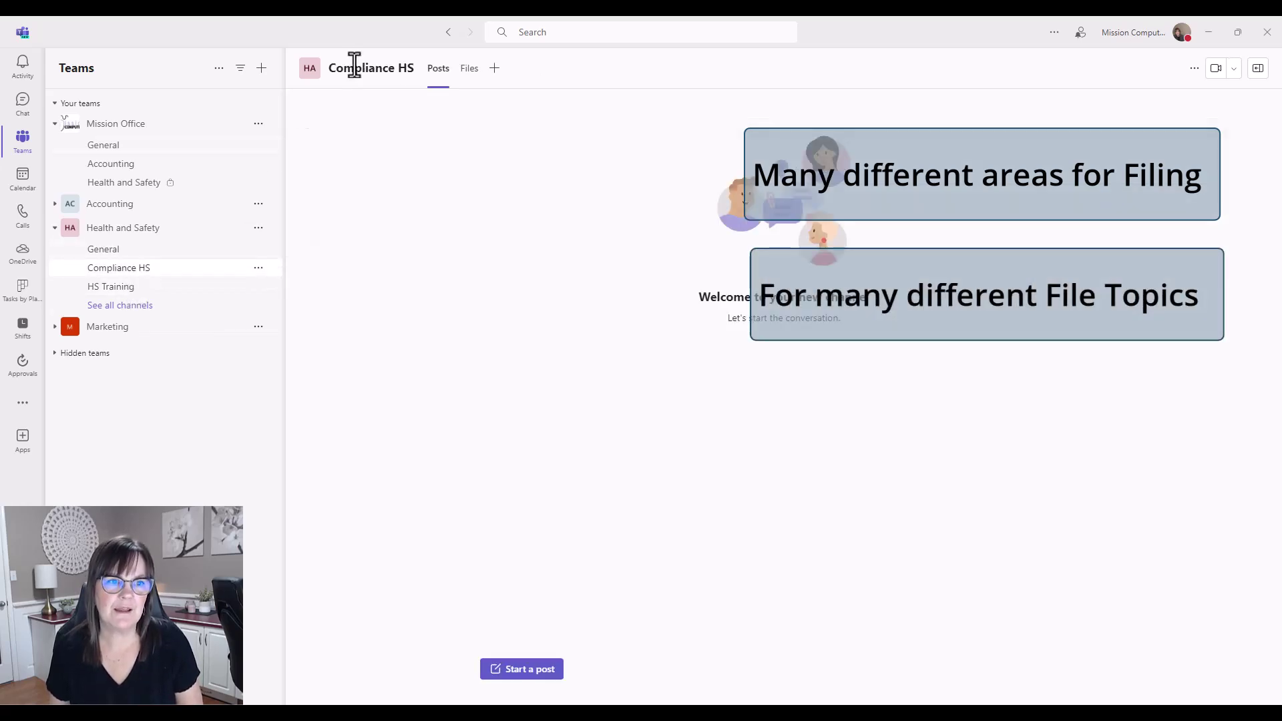
pyautogui.click(470, 69)
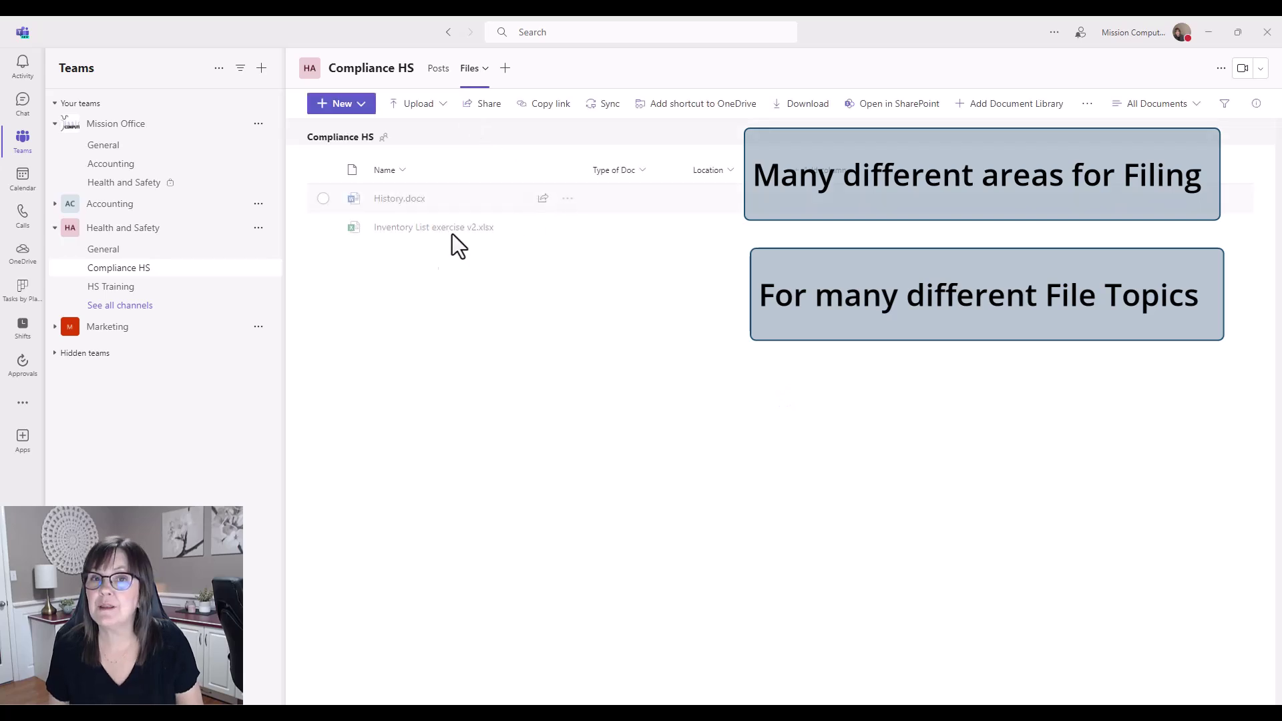
pyautogui.click(147, 252)
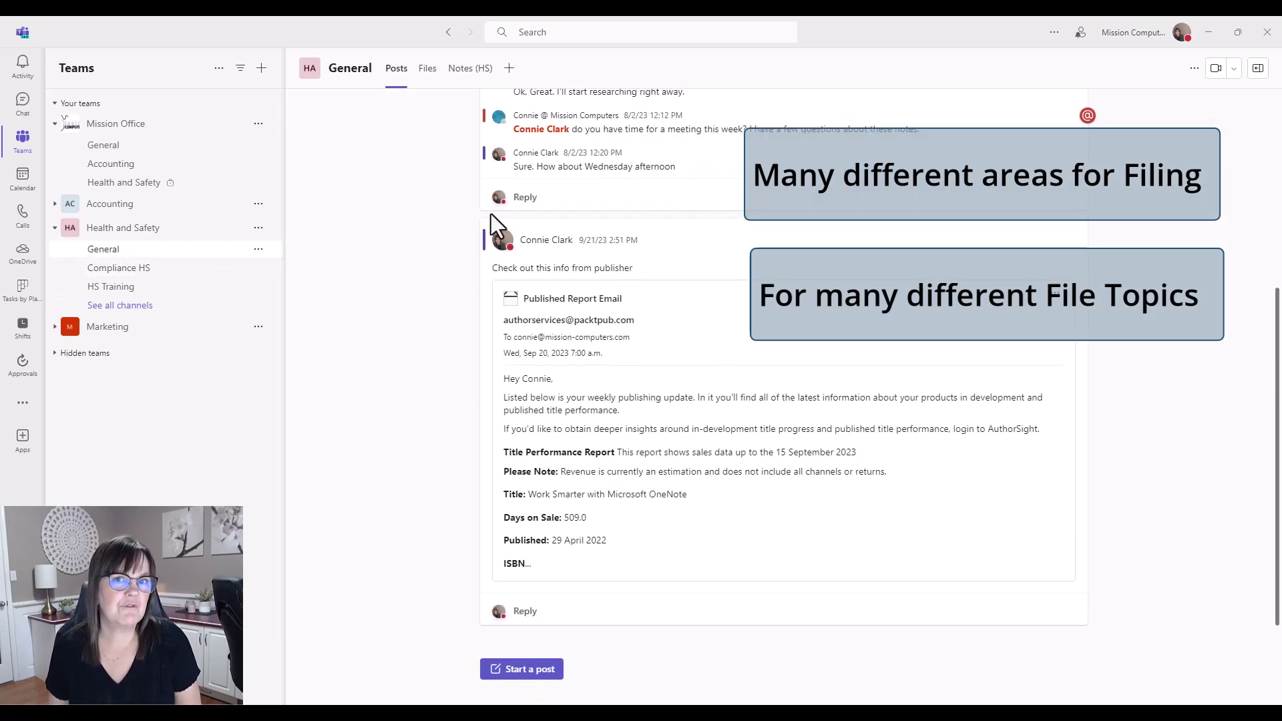
pyautogui.click(425, 70)
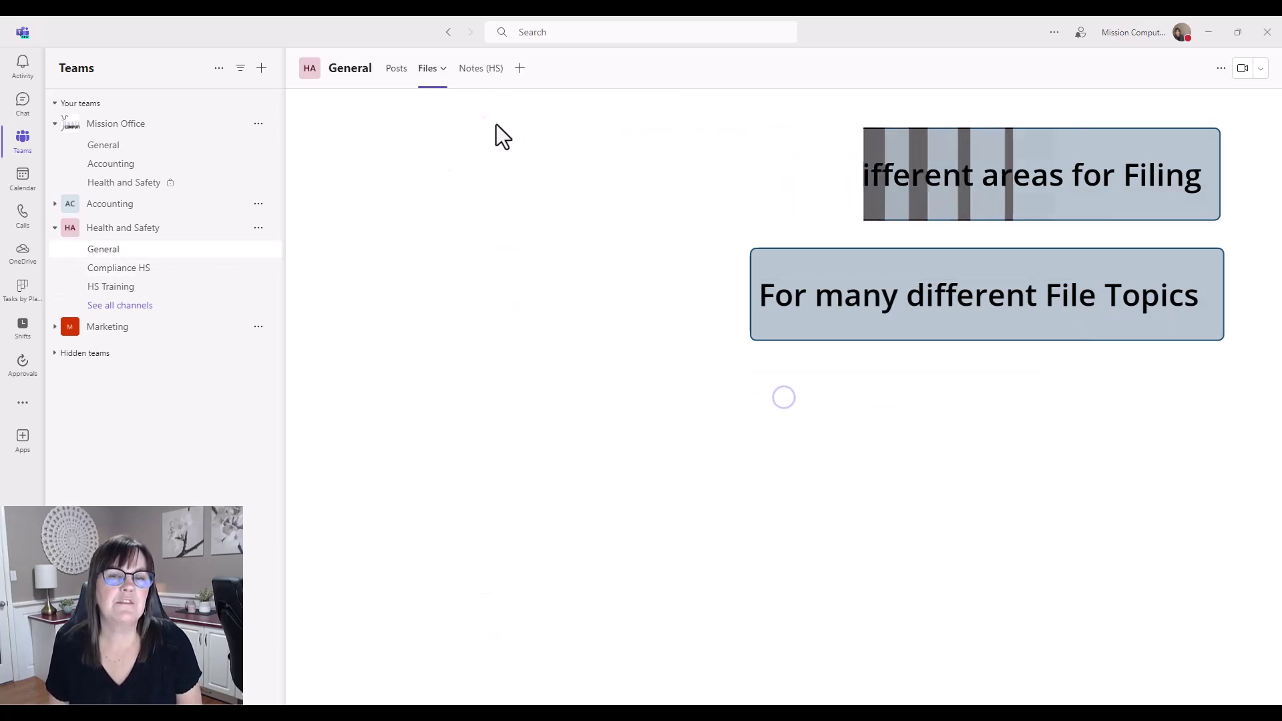
# Step: View the Mission Office Health and Safety private channel's files and its Meet options, which offer only Meet now
pyautogui.click(185, 184)
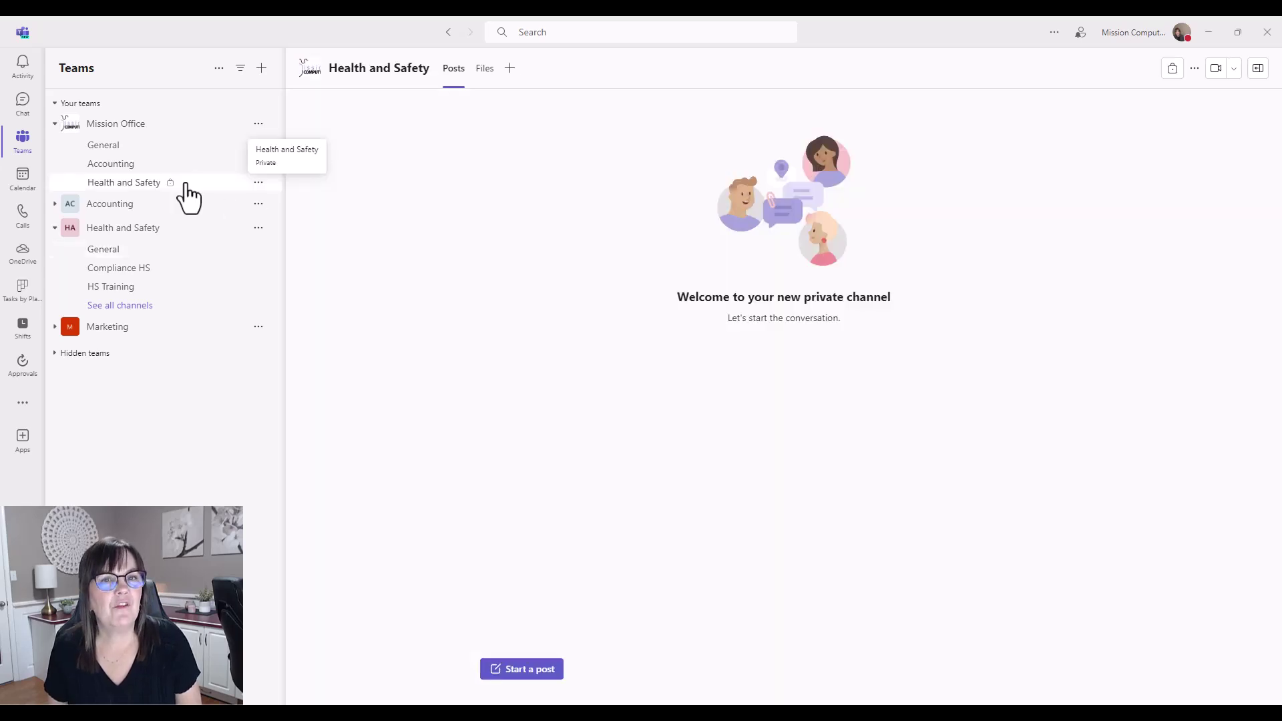
pyautogui.click(483, 70)
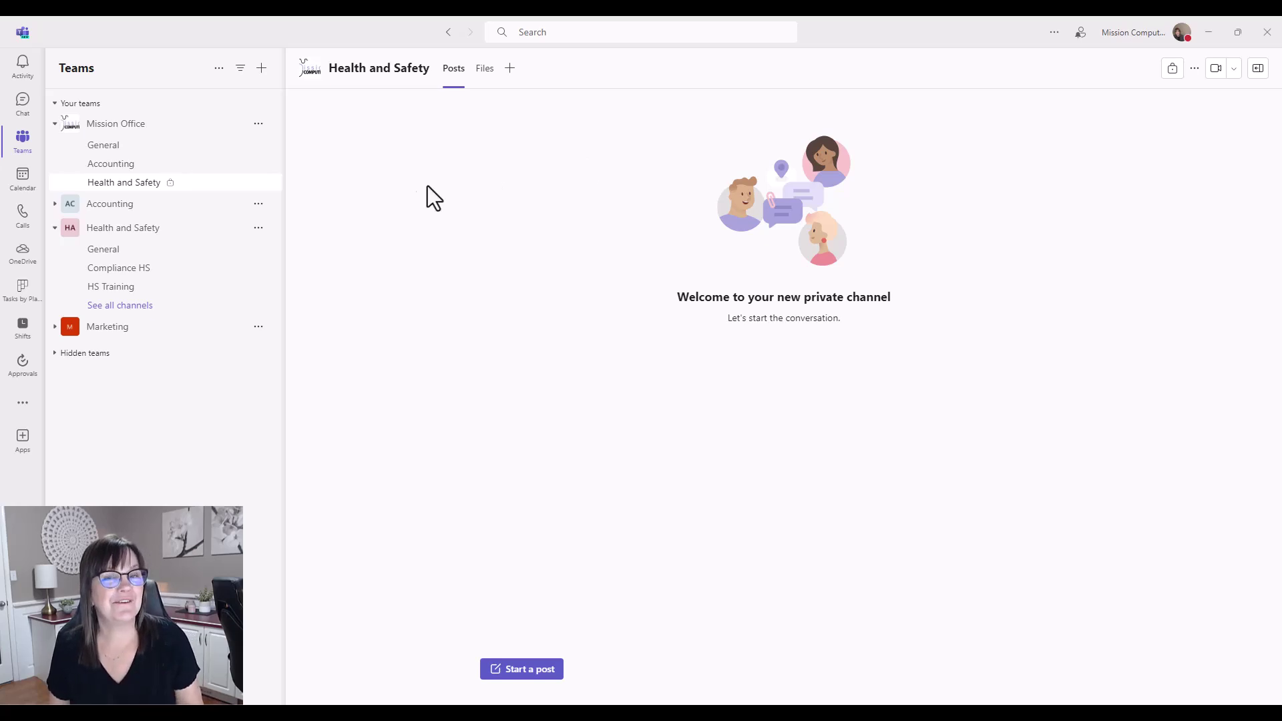
pyautogui.click(1234, 68)
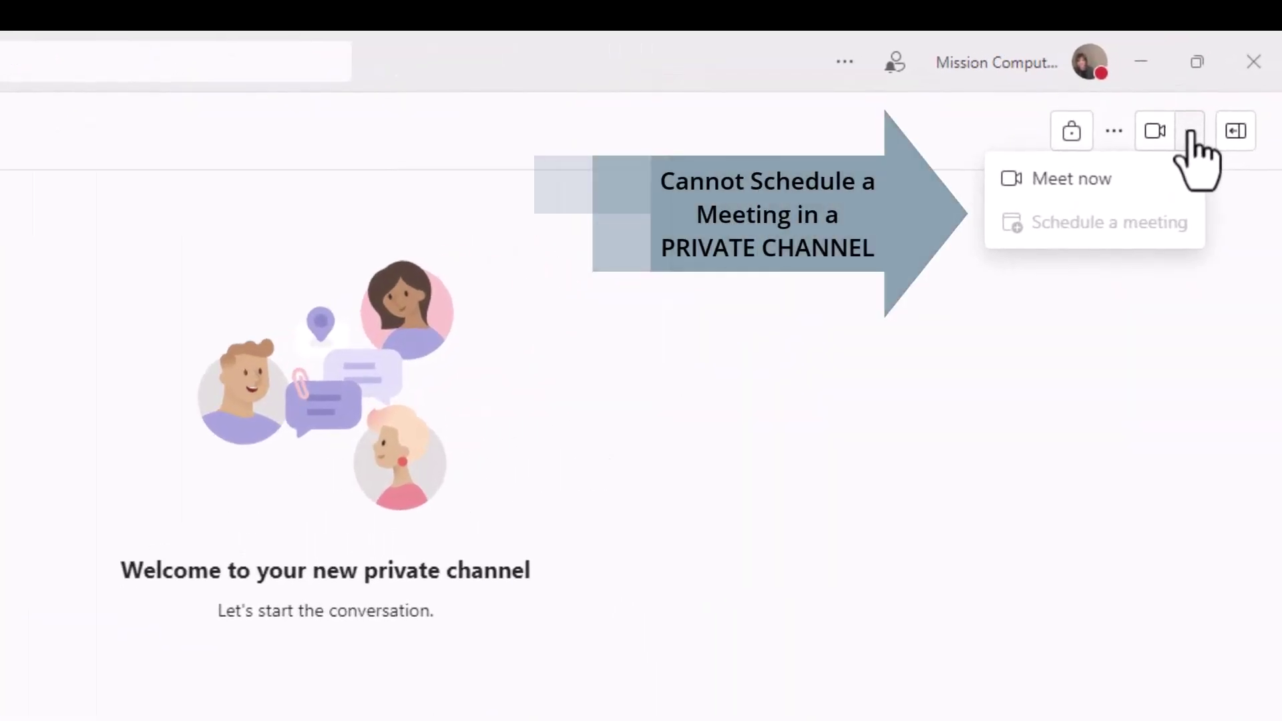
pyautogui.moveTo(1052, 223)
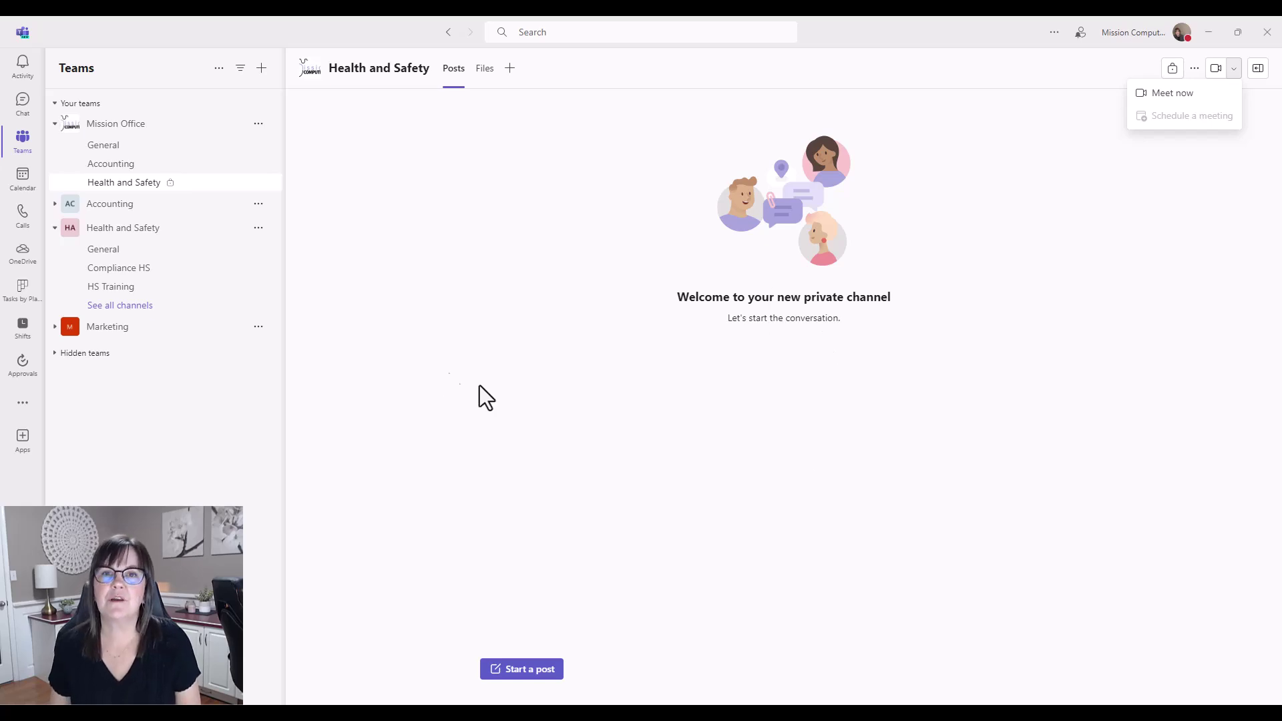
# Step: Show the Meet options in the team's General channel, where meeting scheduling is available
pyautogui.click(110, 248)
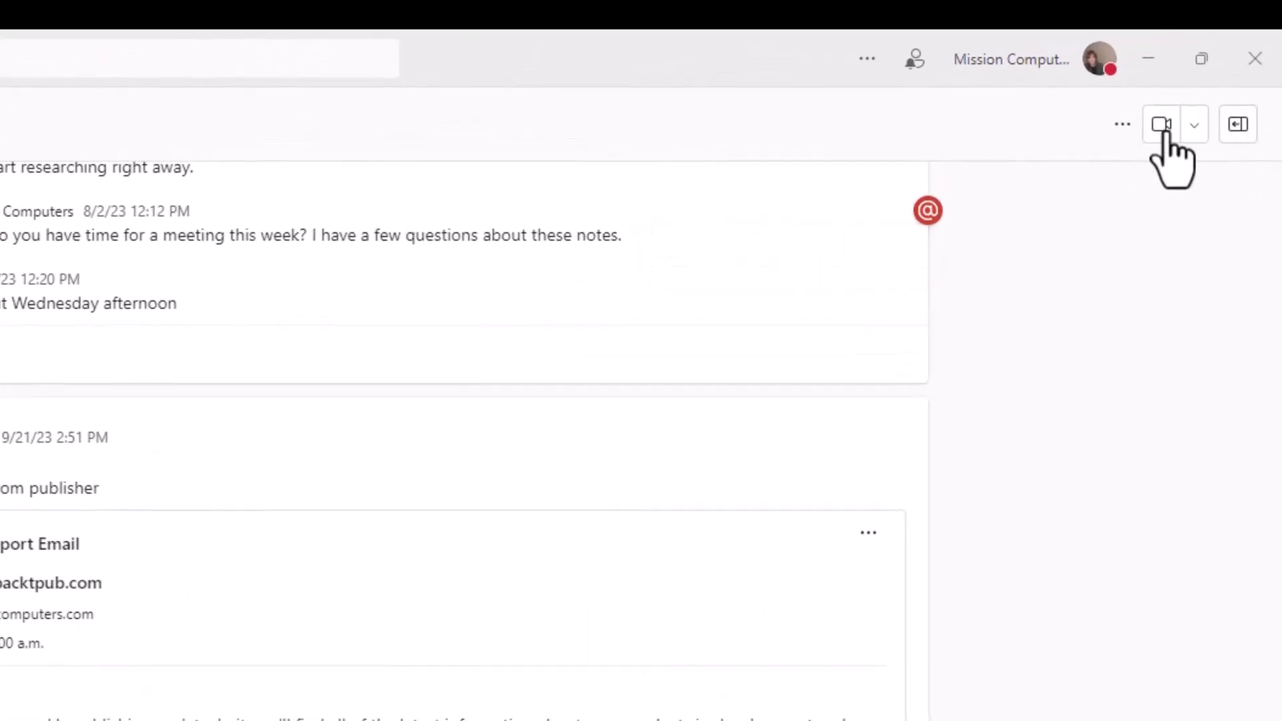
pyautogui.click(1193, 130)
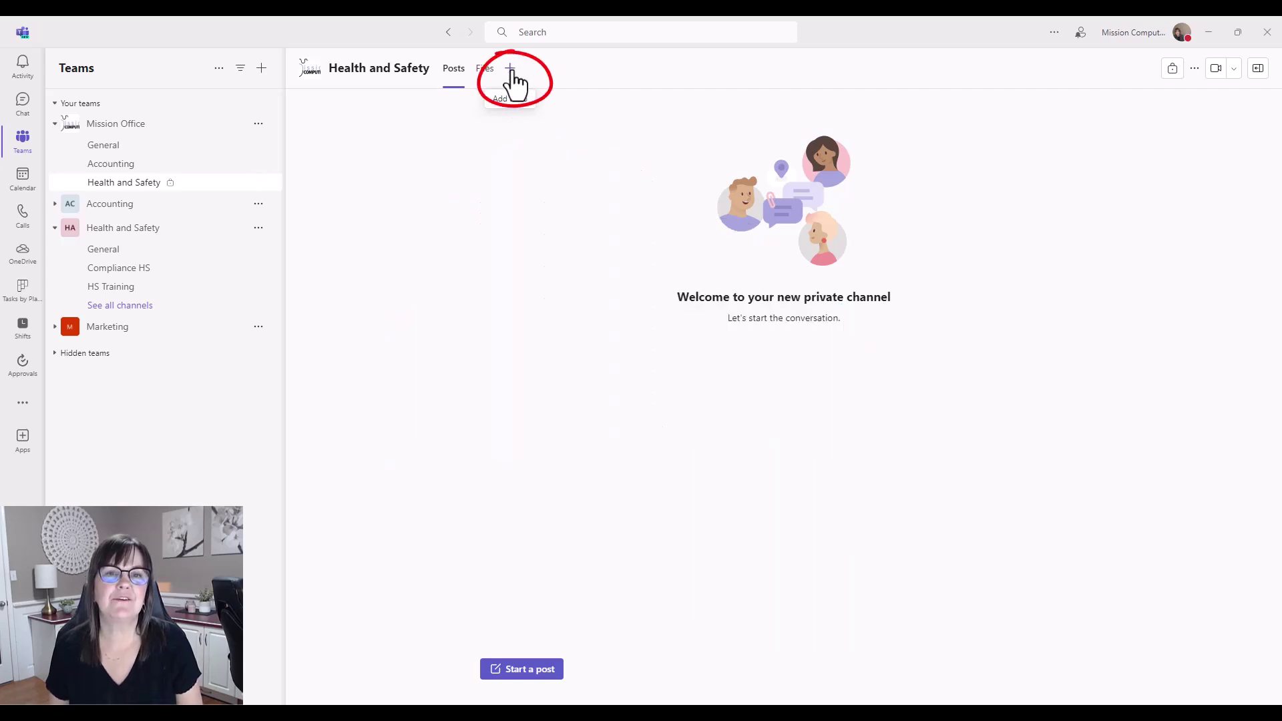
# Step: Search the private channel's tab apps for 'planner' and close the search without adding an app
pyautogui.click(510, 69)
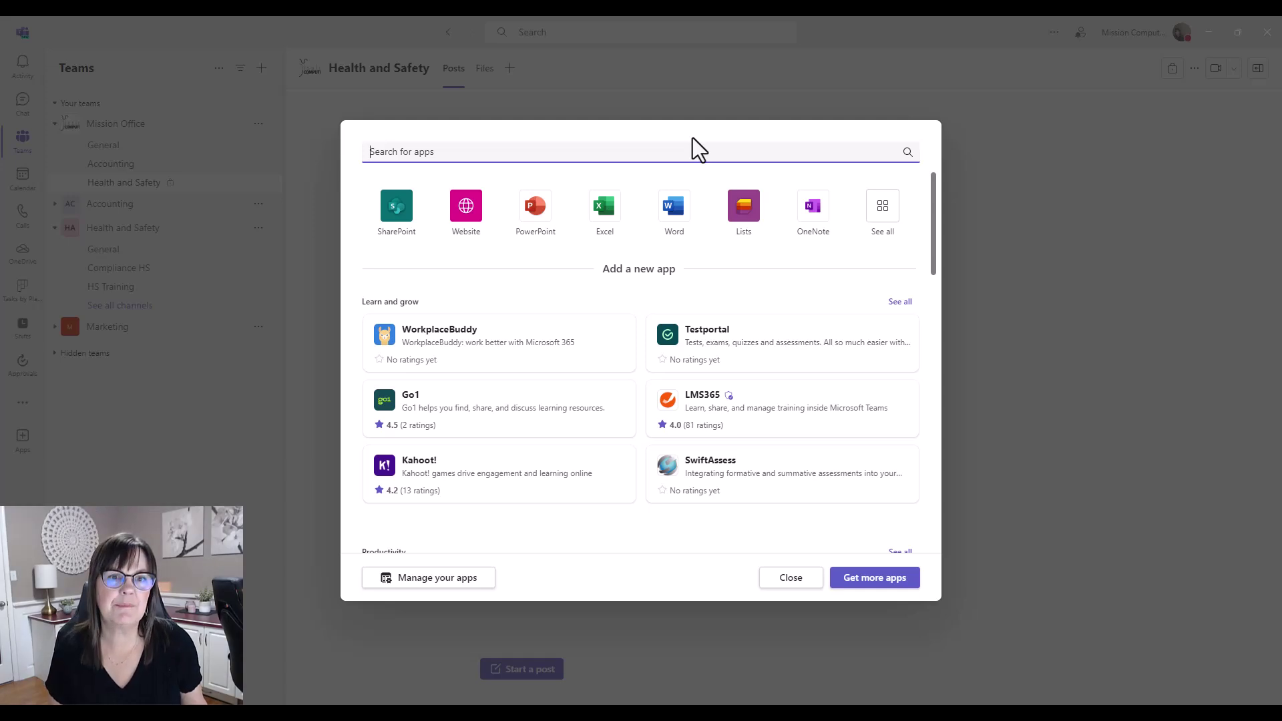
pyautogui.write('planner')
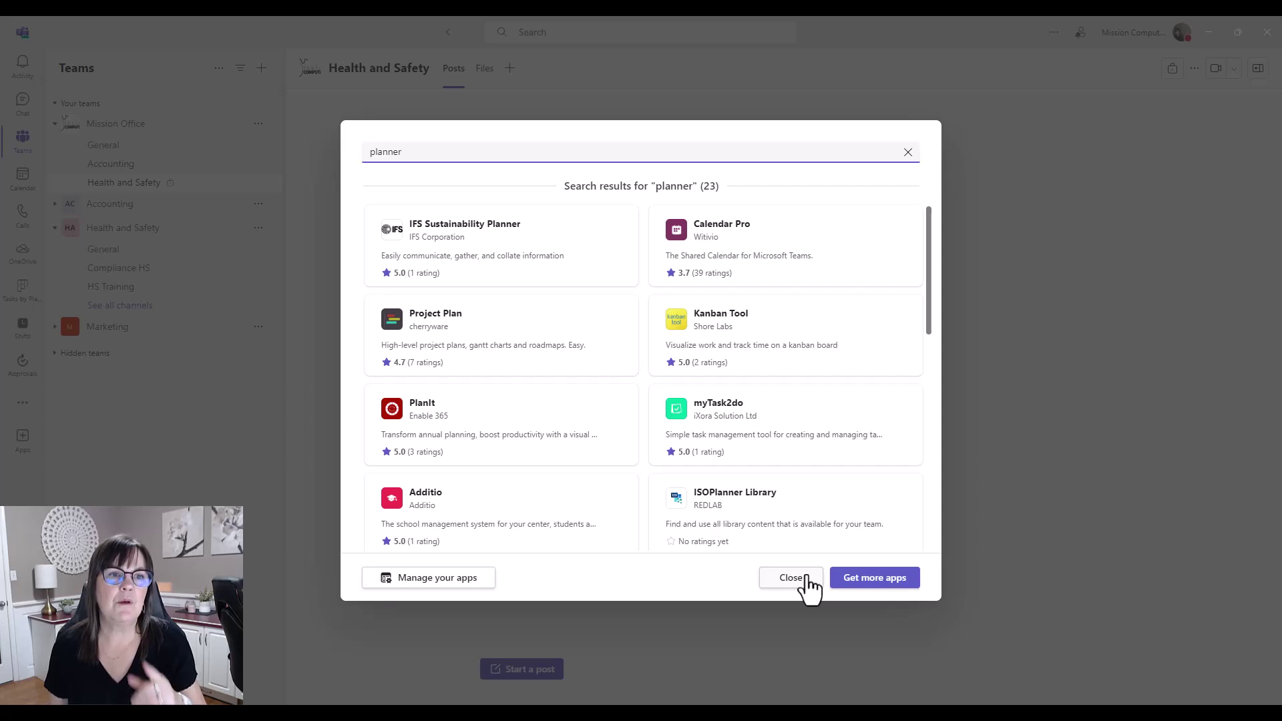
pyautogui.click(791, 577)
pyautogui.click(133, 249)
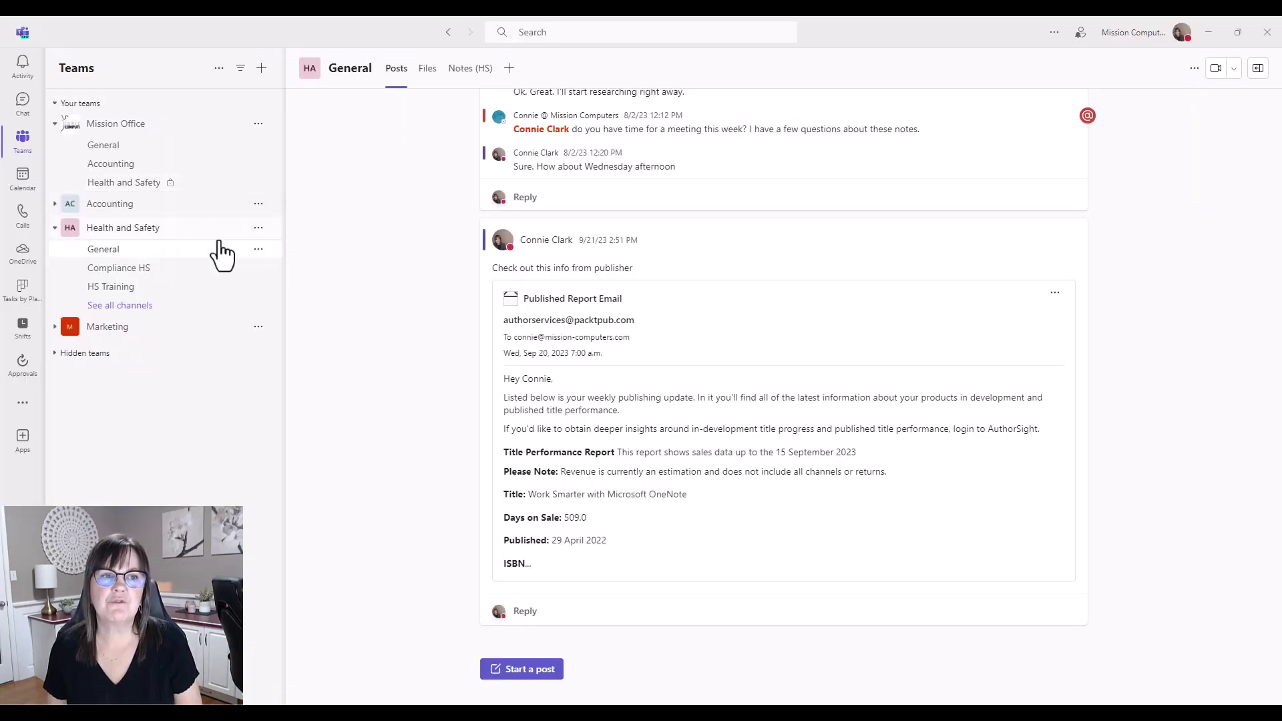
pyautogui.click(509, 70)
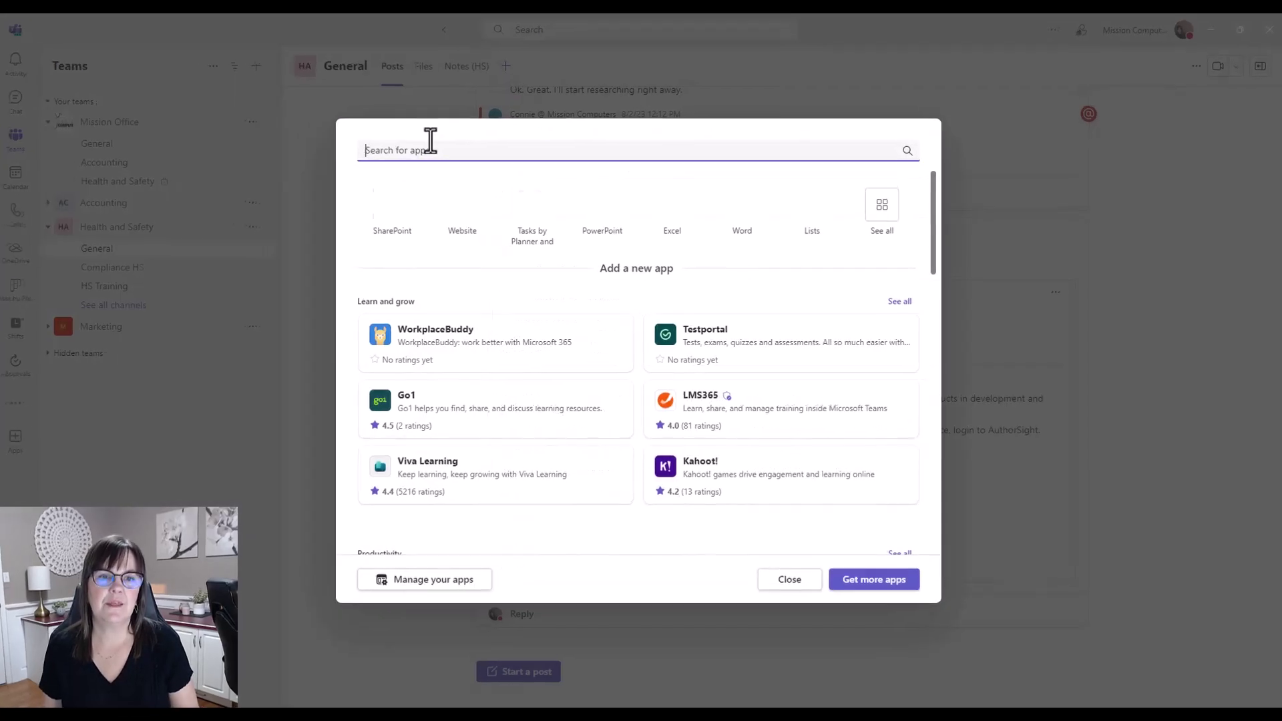
pyautogui.write('planner')
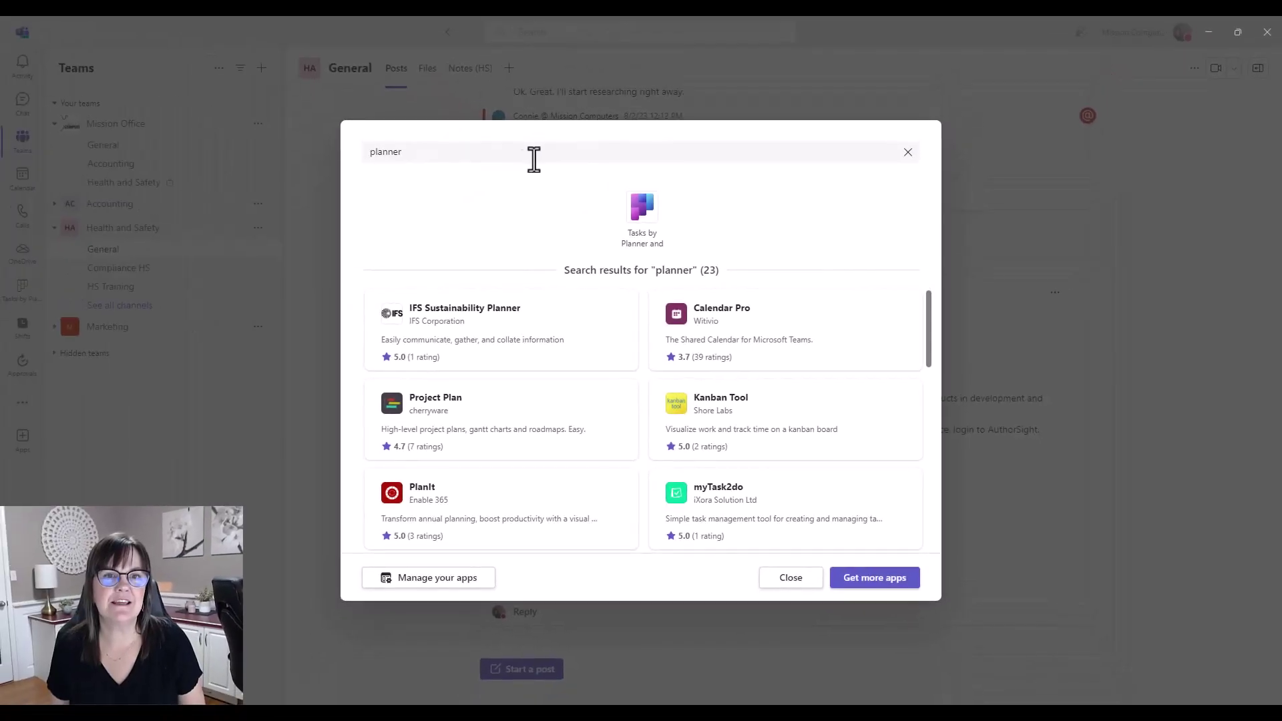
pyautogui.click(908, 153)
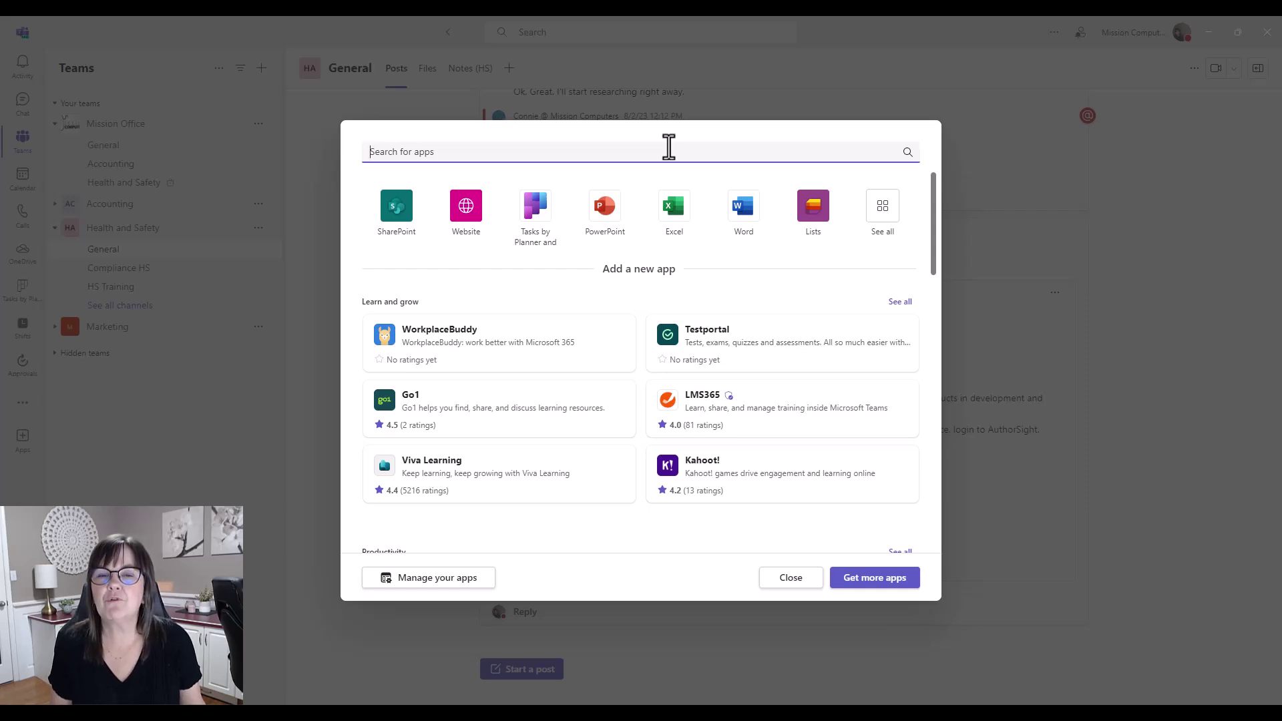
pyautogui.write('from')
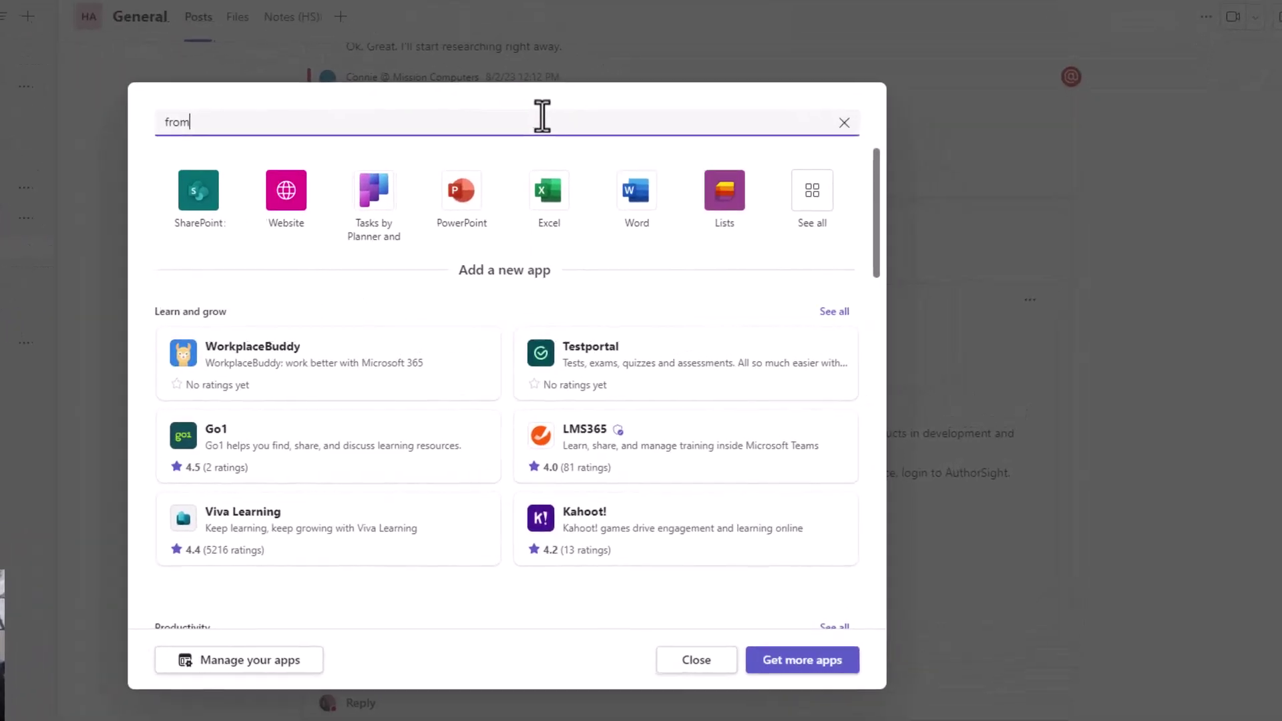
pyautogui.press('BackSpace')
pyautogui.press('BackSpace')
pyautogui.press('BackSpace')
pyautogui.write('orms')
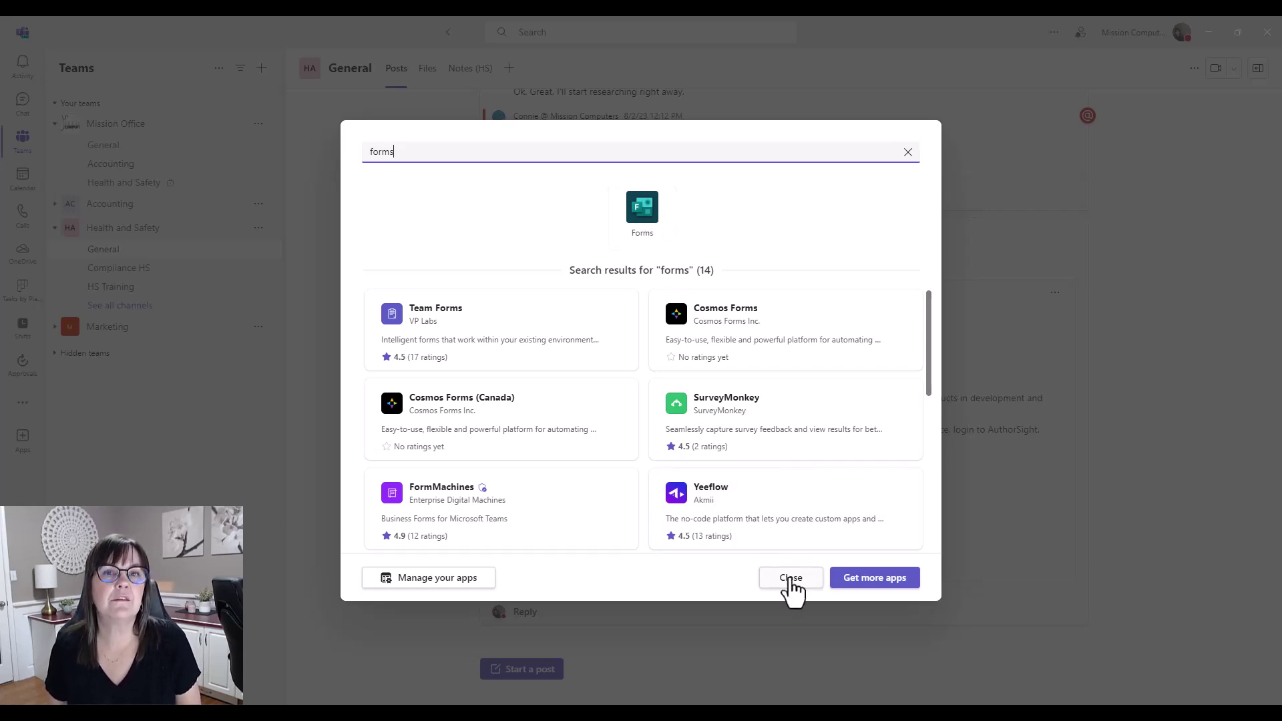
pyautogui.click(791, 579)
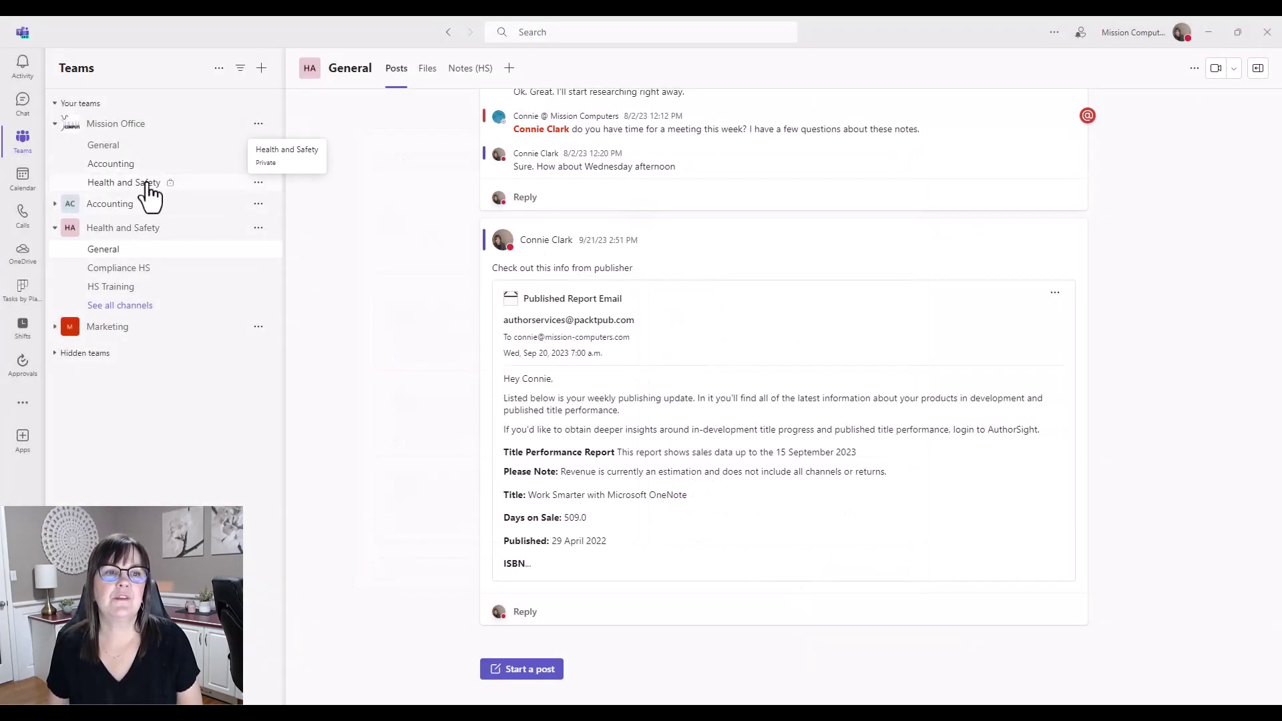
# Step: Search Mission Office's private Health and Safety channel tab apps for 'forms', then close without adding
pyautogui.click(144, 182)
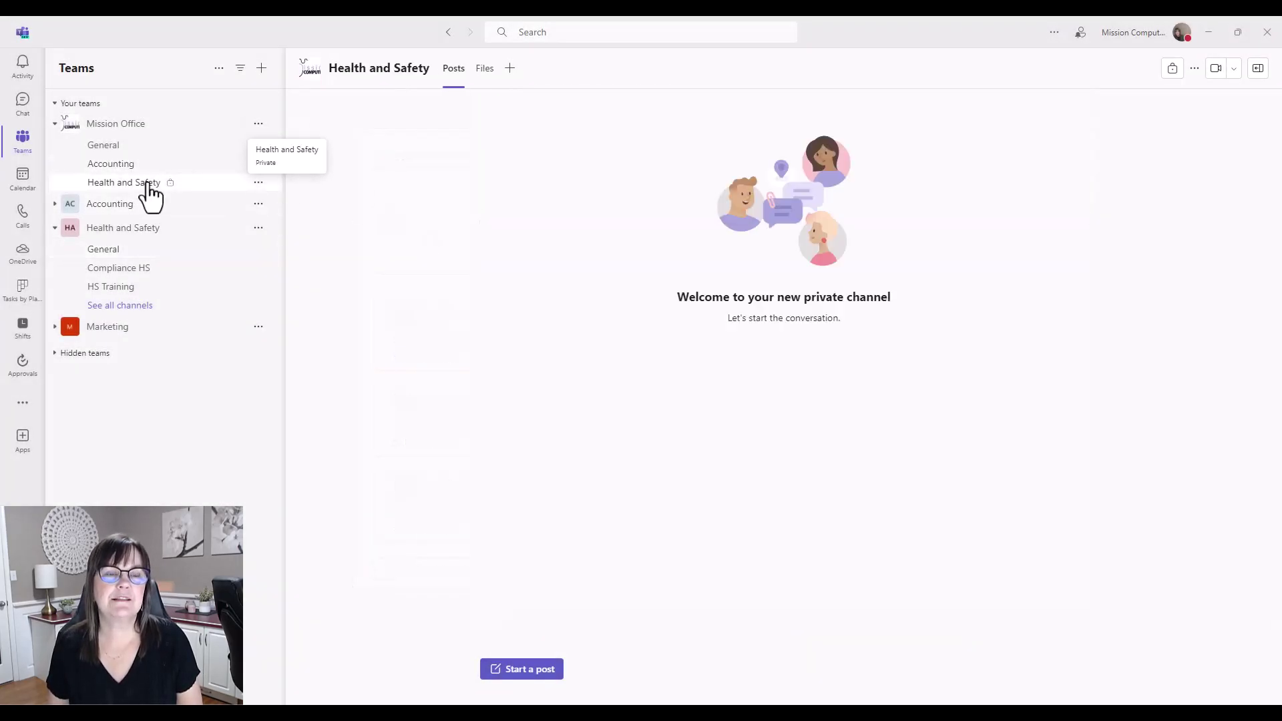
pyautogui.click(511, 73)
pyautogui.write('forms')
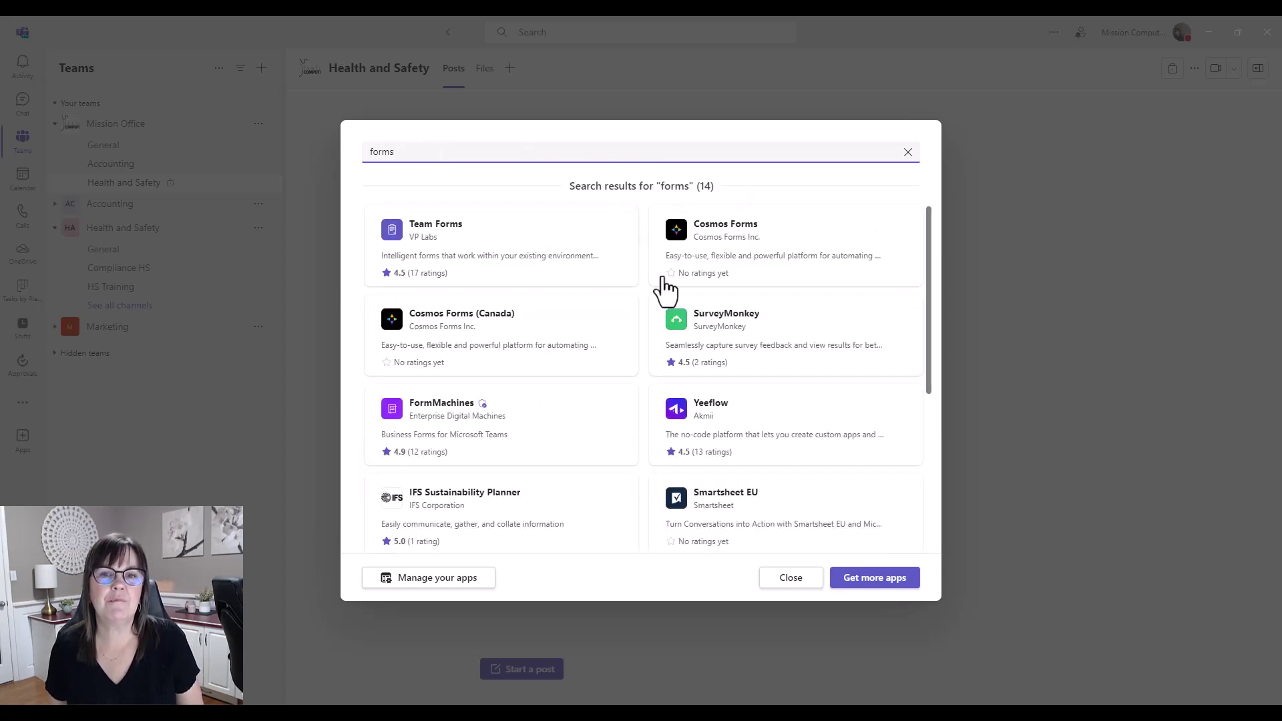
pyautogui.scroll(-4, 751, 404)
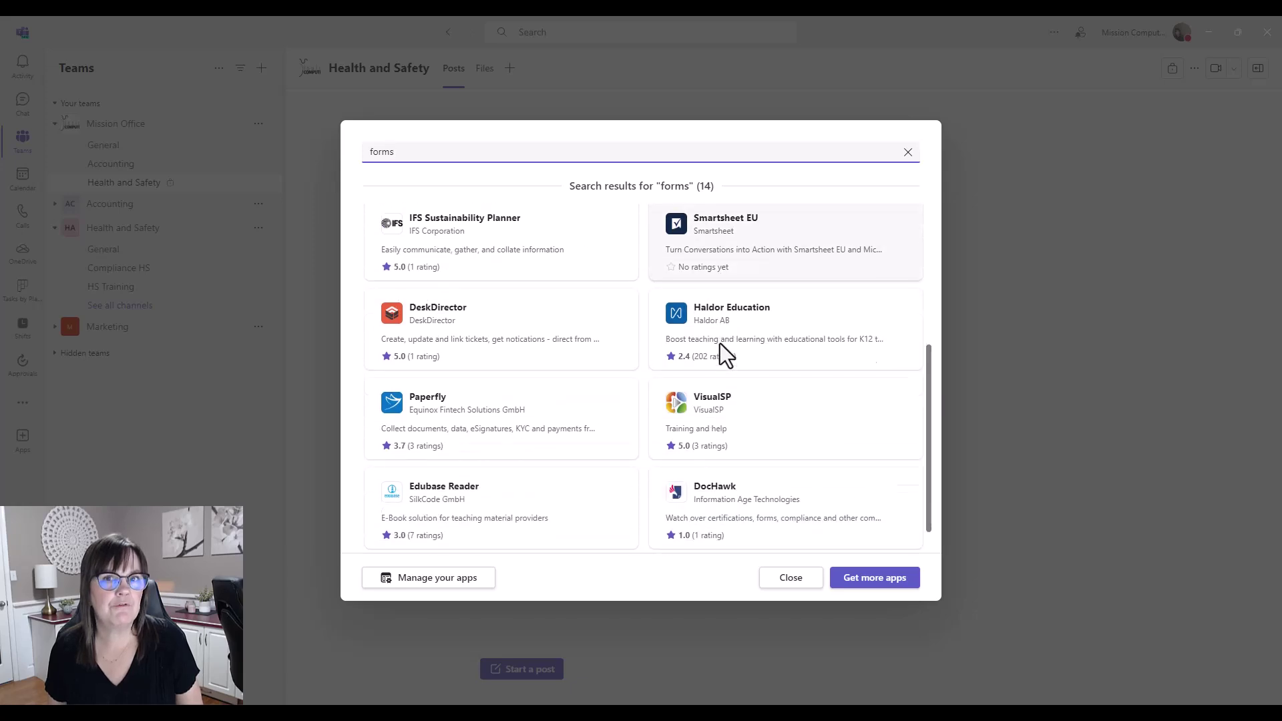
pyautogui.scroll(4, 721, 354)
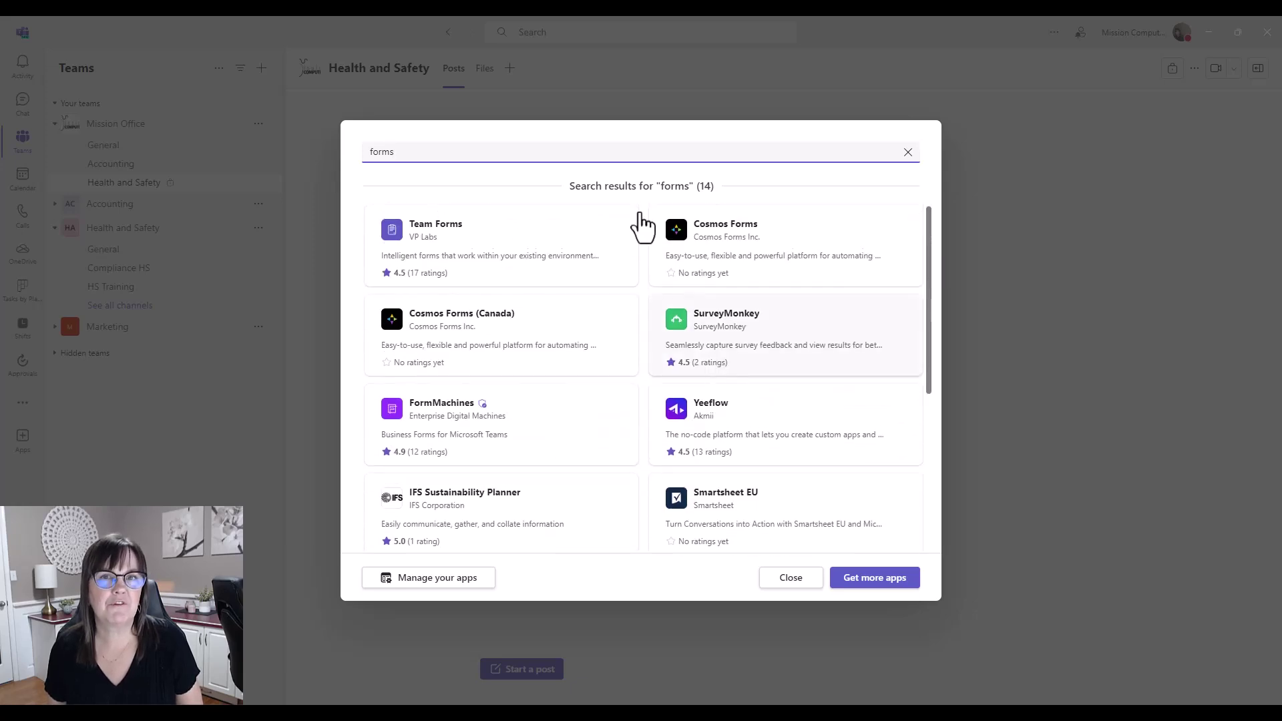
pyautogui.click(795, 580)
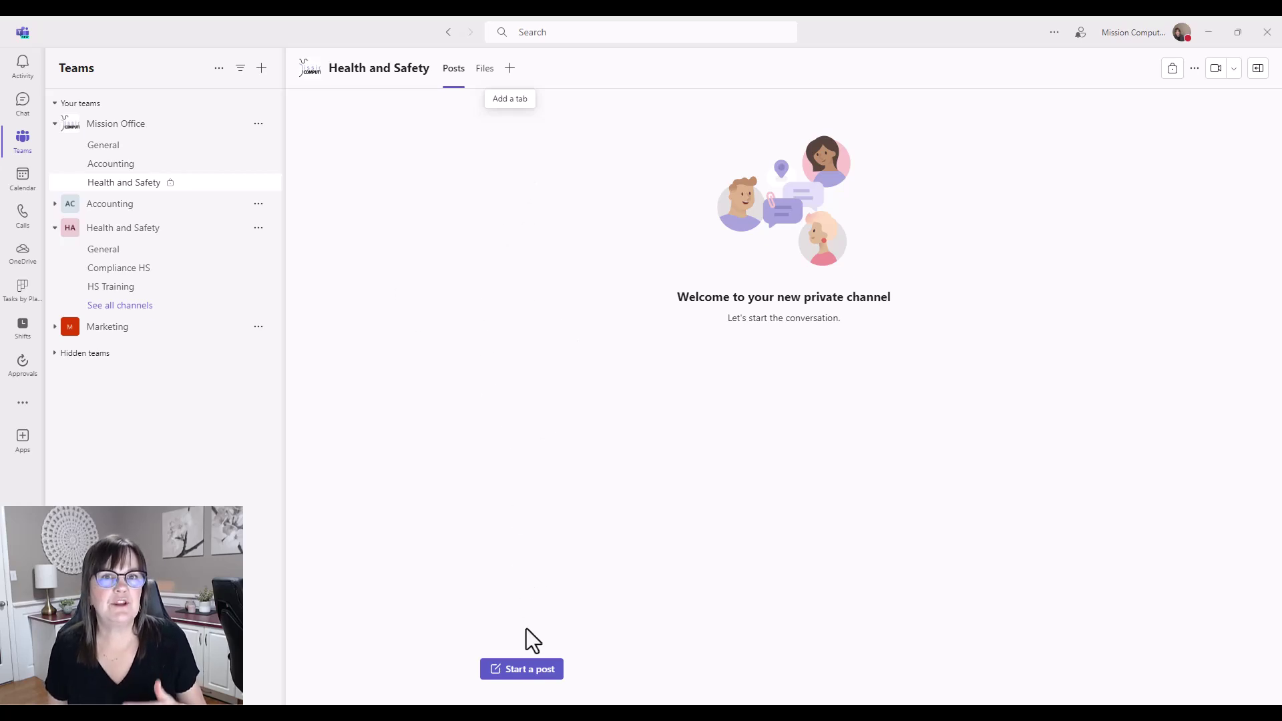
pyautogui.click(520, 670)
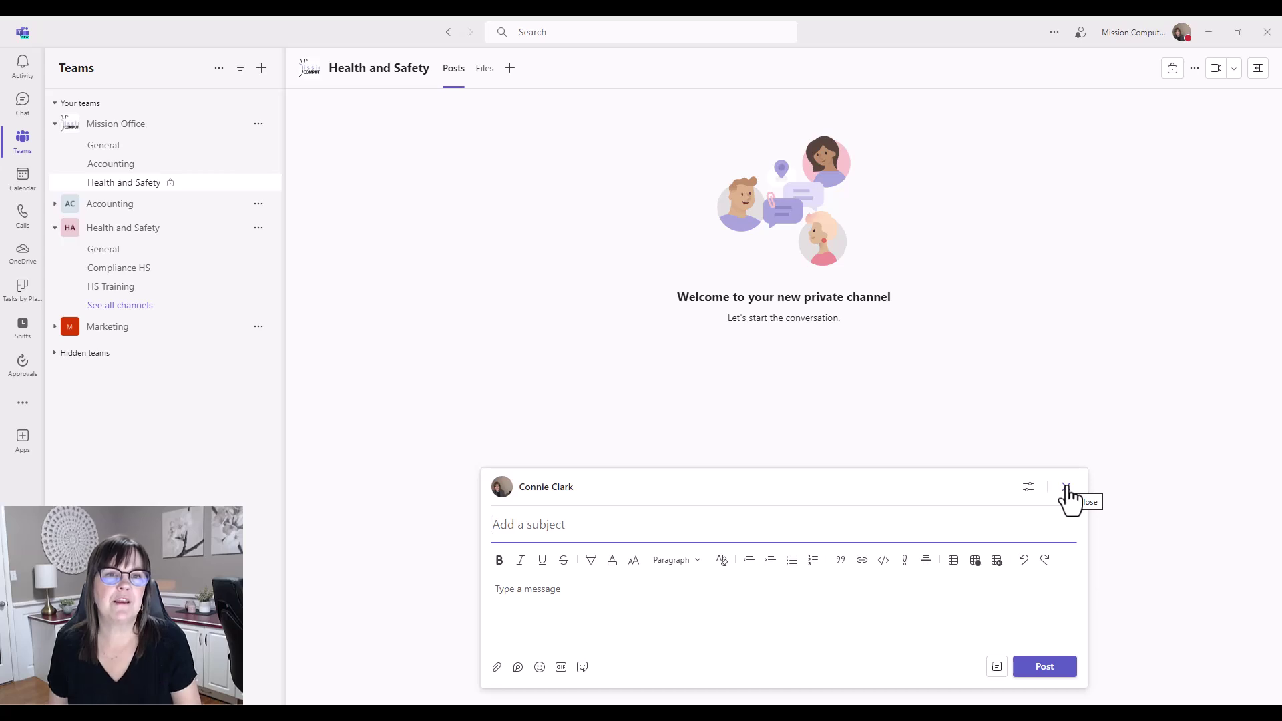
pyautogui.click(1066, 488)
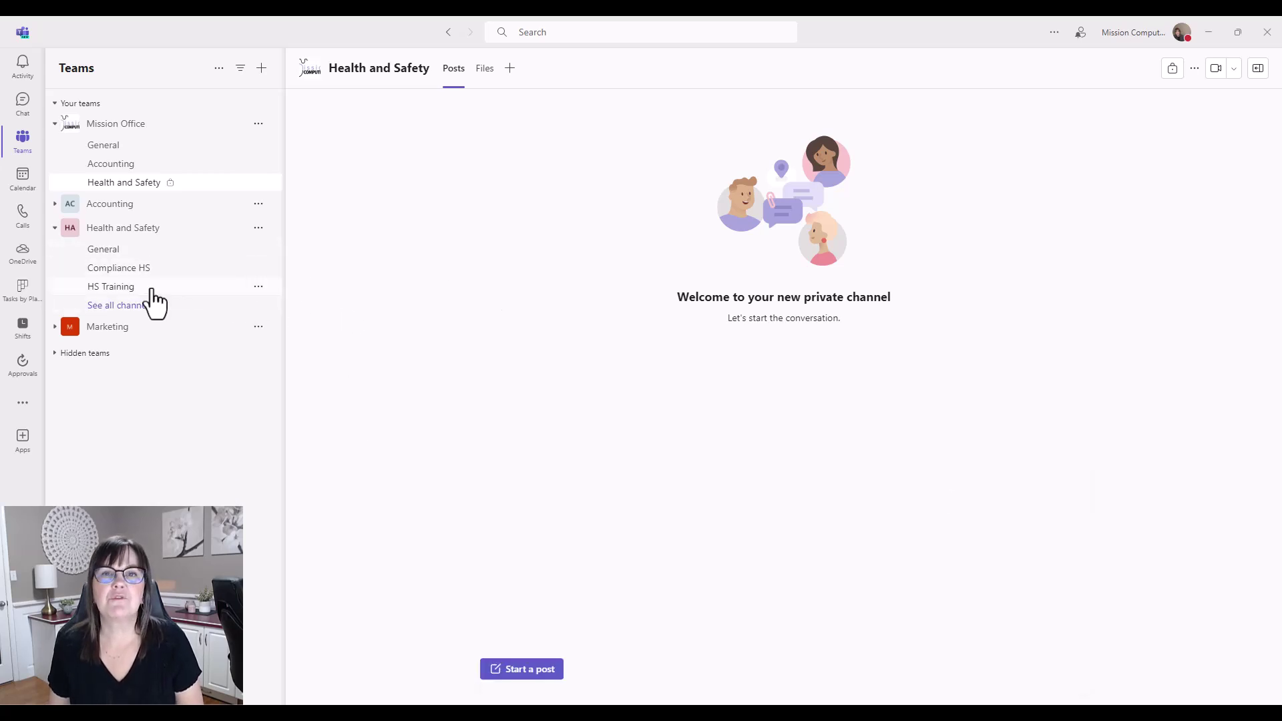
# Step: Start a post in the General channel and search the composer's apps for 'approval'
pyautogui.click(144, 254)
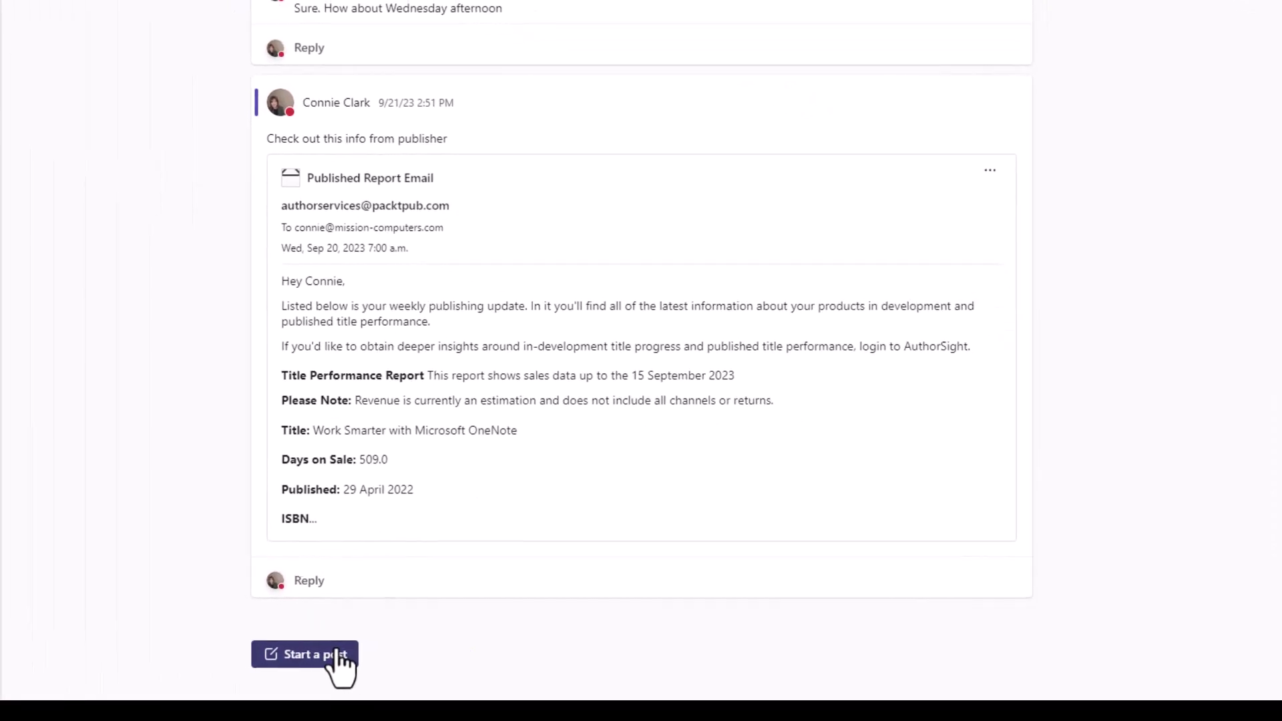
pyautogui.click(337, 653)
pyautogui.click(489, 650)
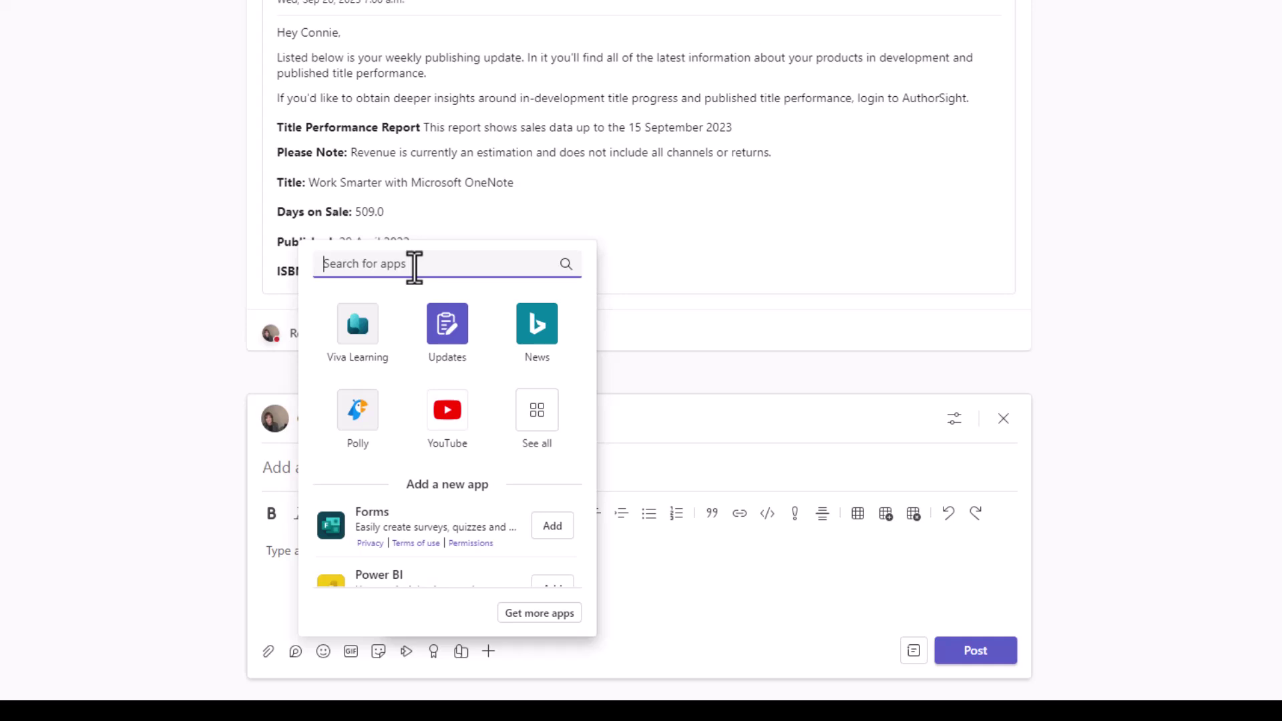
pyautogui.write('approval')
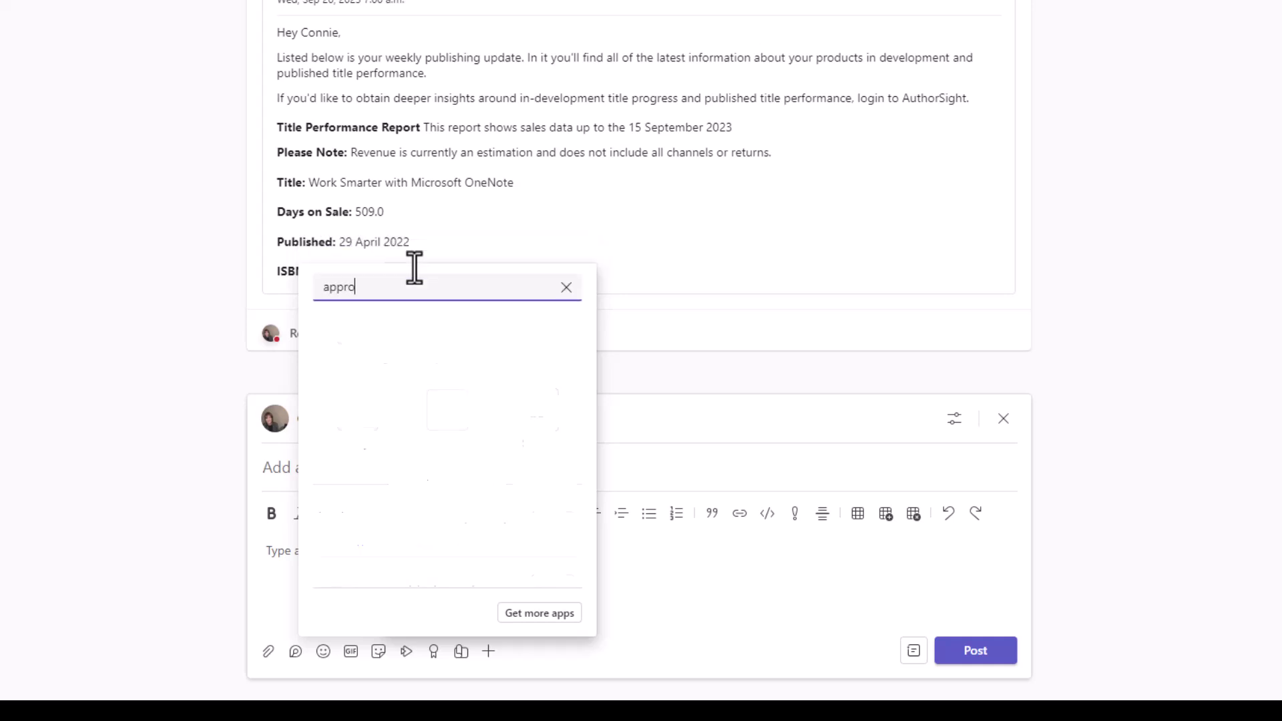